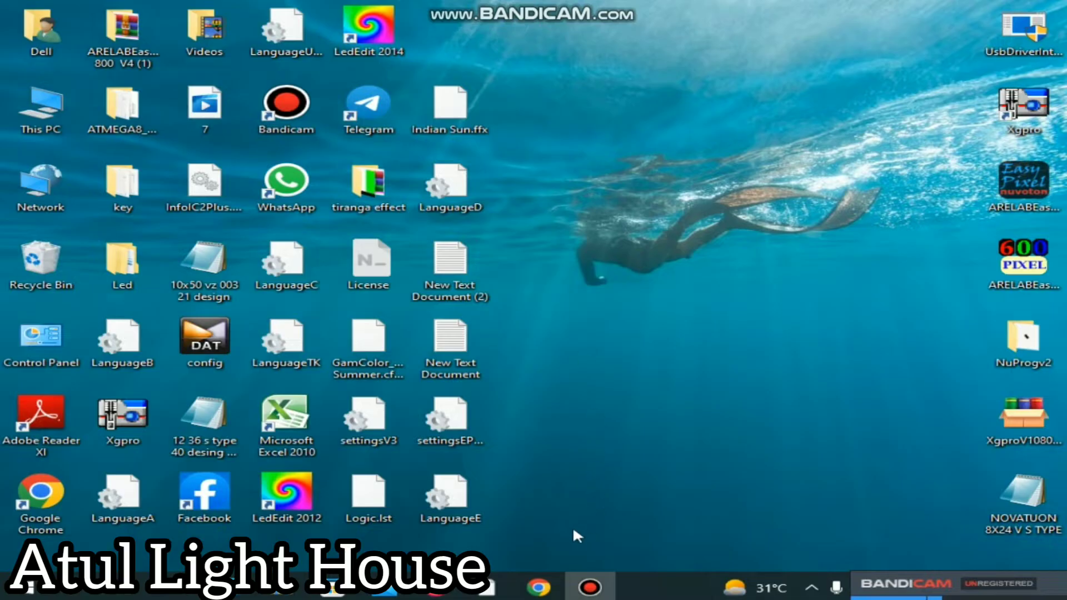
- Switch to Chrome to examine the T1000S controller image and its labelled ports and switches
click(538, 587)
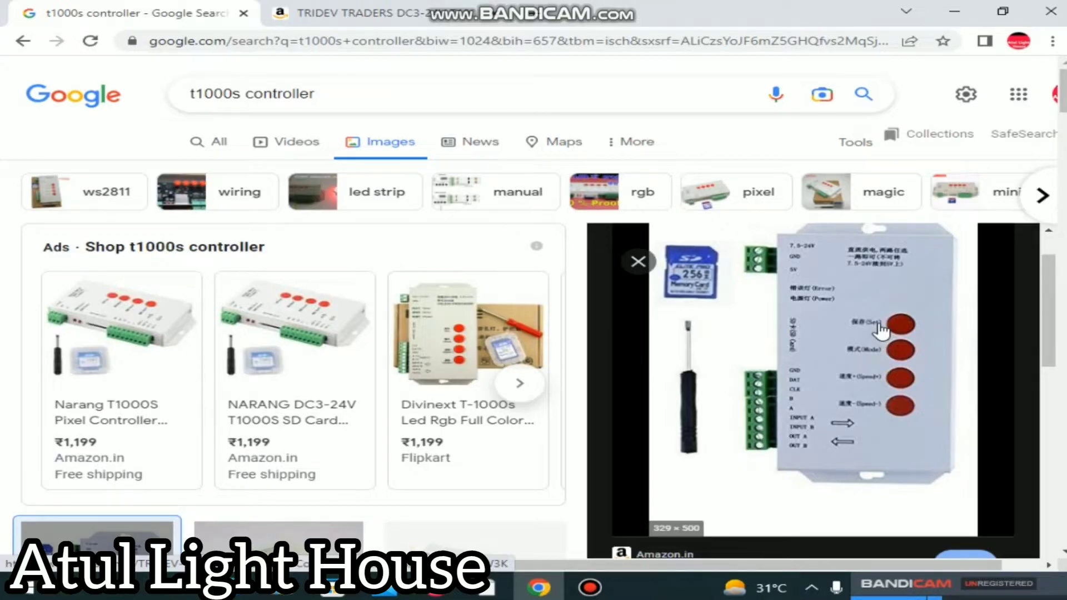
click(955, 11)
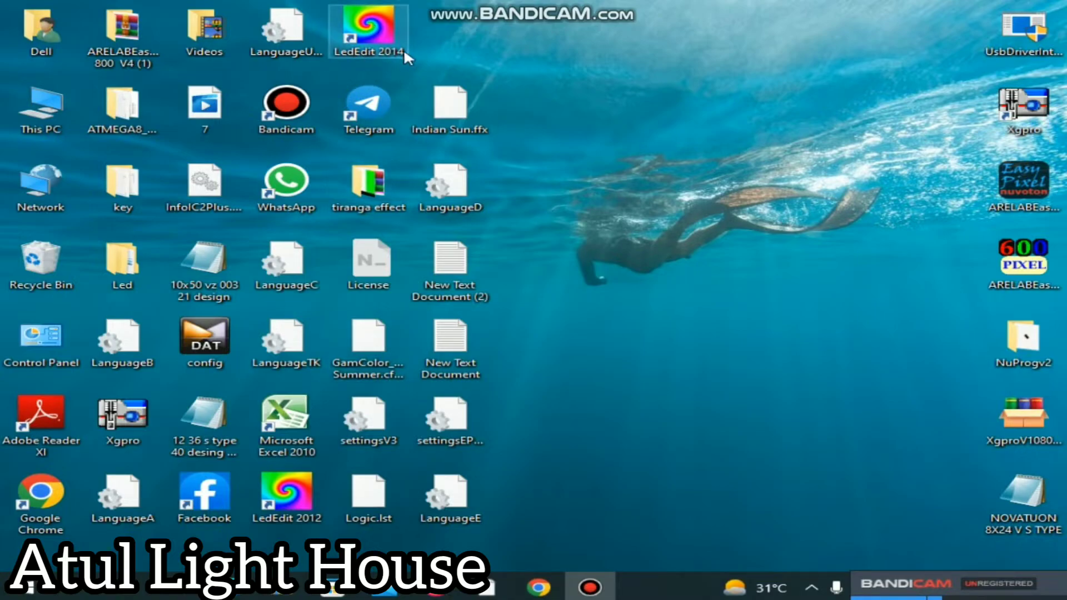
- Start LedEdit 2014 and create a new project, Led1.pxb, for the T-1000S-WS2811 controller
double_click(369, 24)
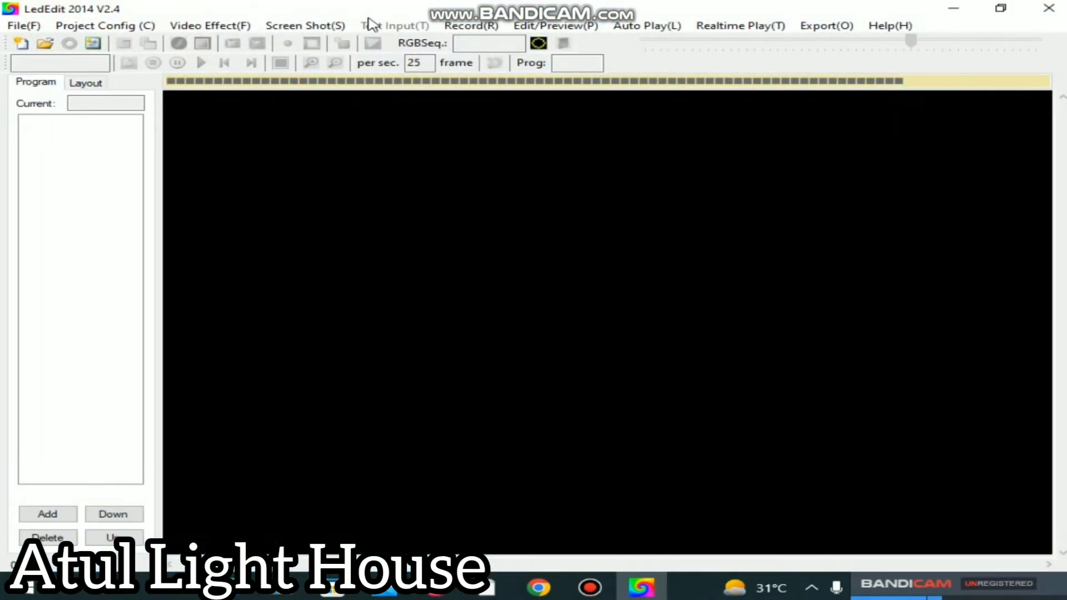
click(31, 25)
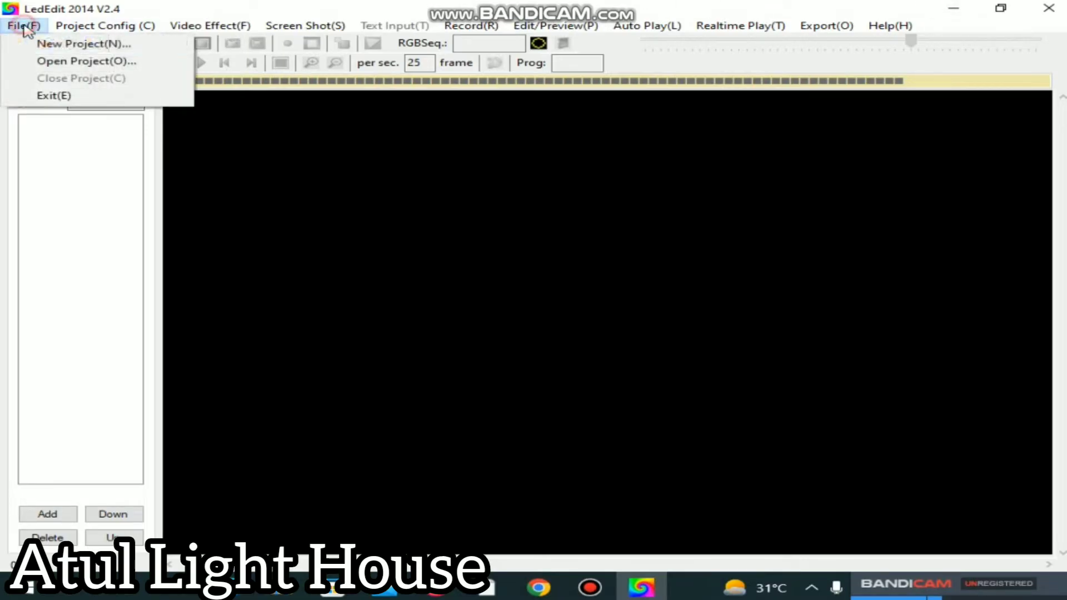
click(48, 42)
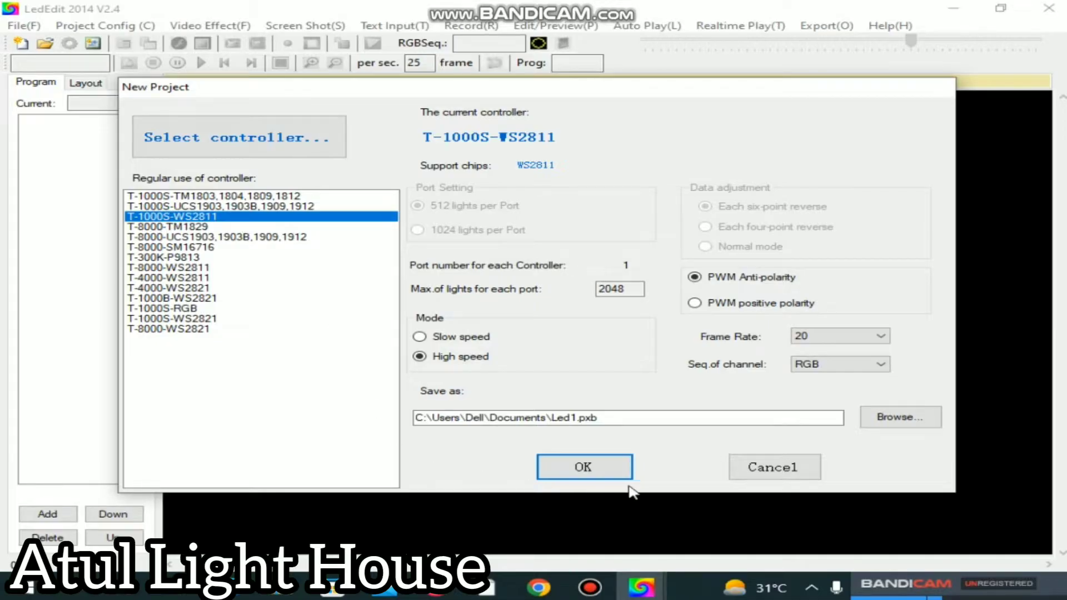
click(585, 463)
- Start the automatic layout configuration and set it to 40 horizontal and 50 vertical pixels
click(68, 42)
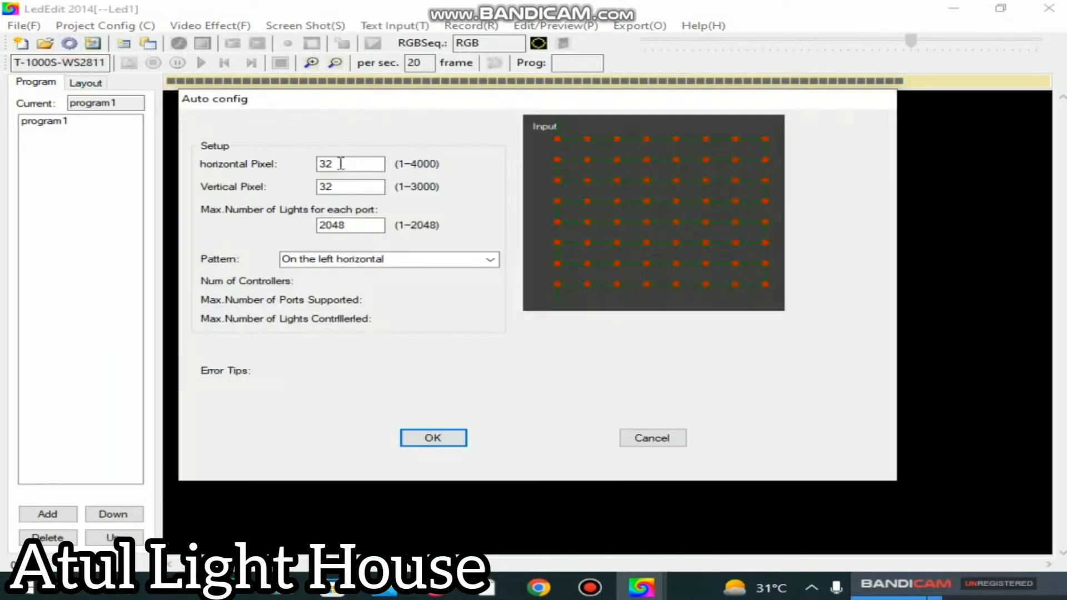
click(344, 164)
key(BackSpace)
key(BackSpace)
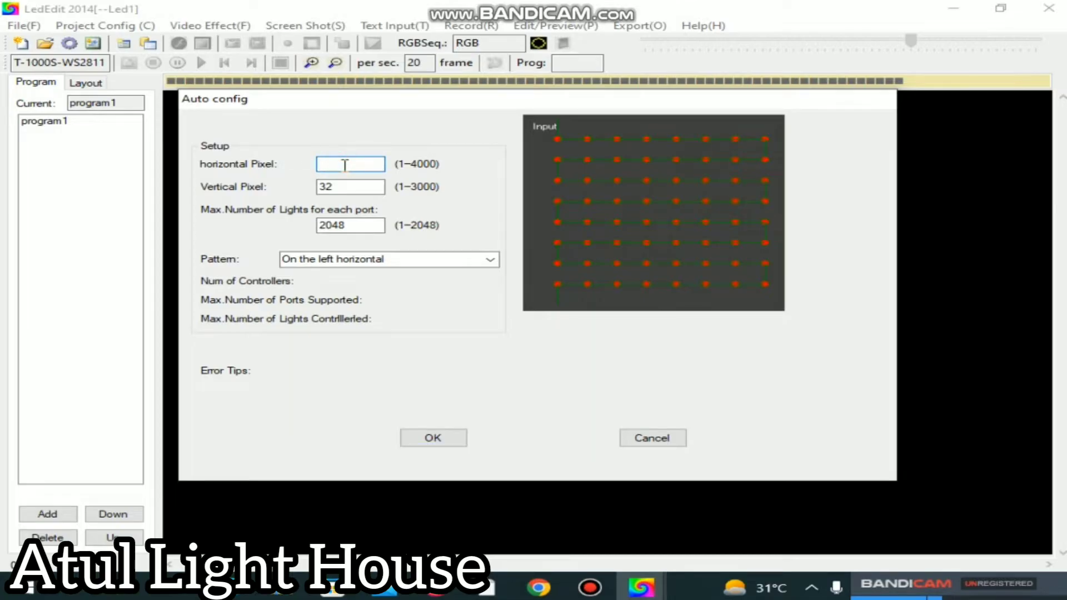
text(40)
click(335, 186)
key(BackSpace)
key(BackSpace)
text(50)
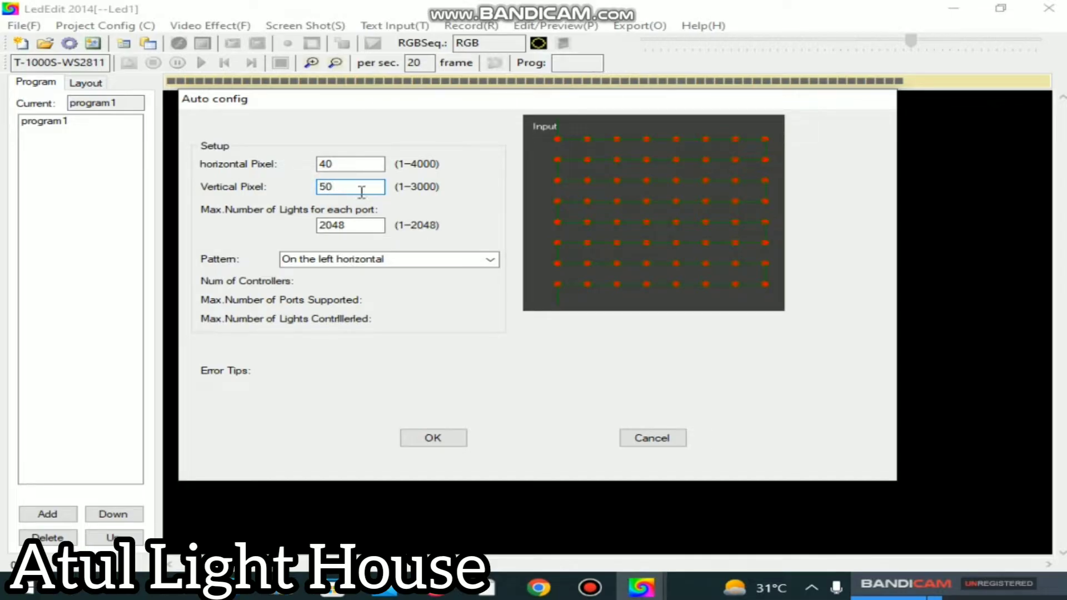
- Set the maximum lights per port to 2000, choose the "On the left vertical" pattern, and apply the layout
click(358, 225)
key(BackSpace)
key(BackSpace)
key(BackSpace)
key(BackSpace)
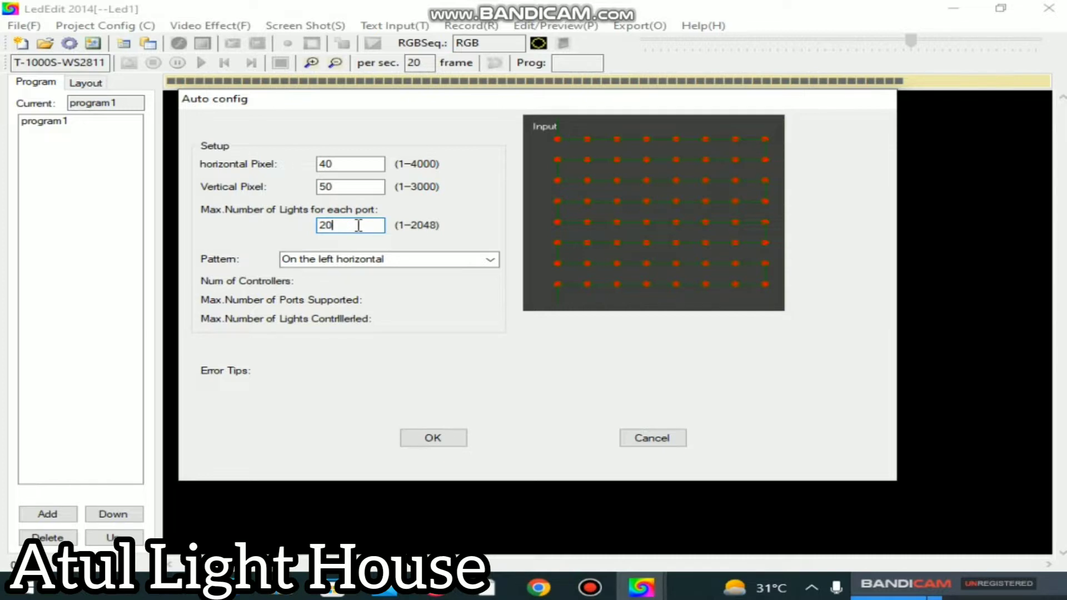
text(2000)
click(493, 266)
click(399, 299)
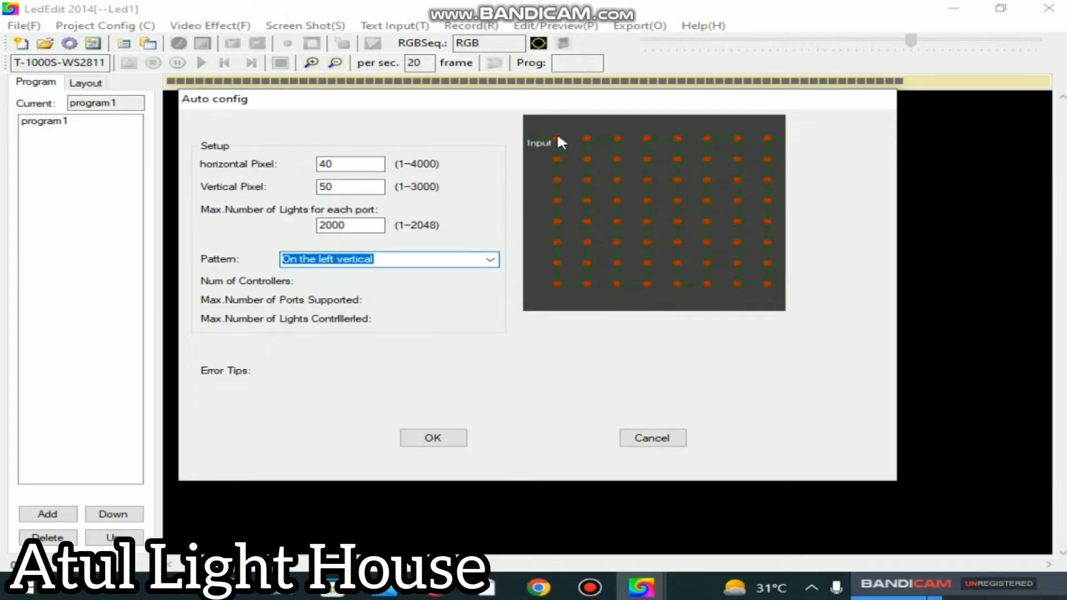
click(410, 437)
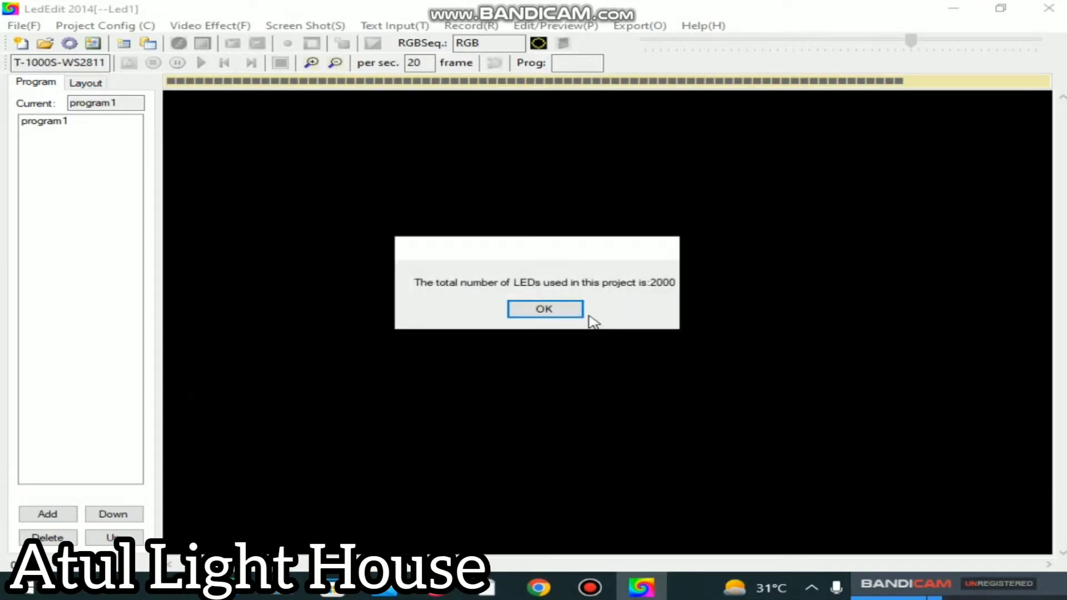
click(576, 312)
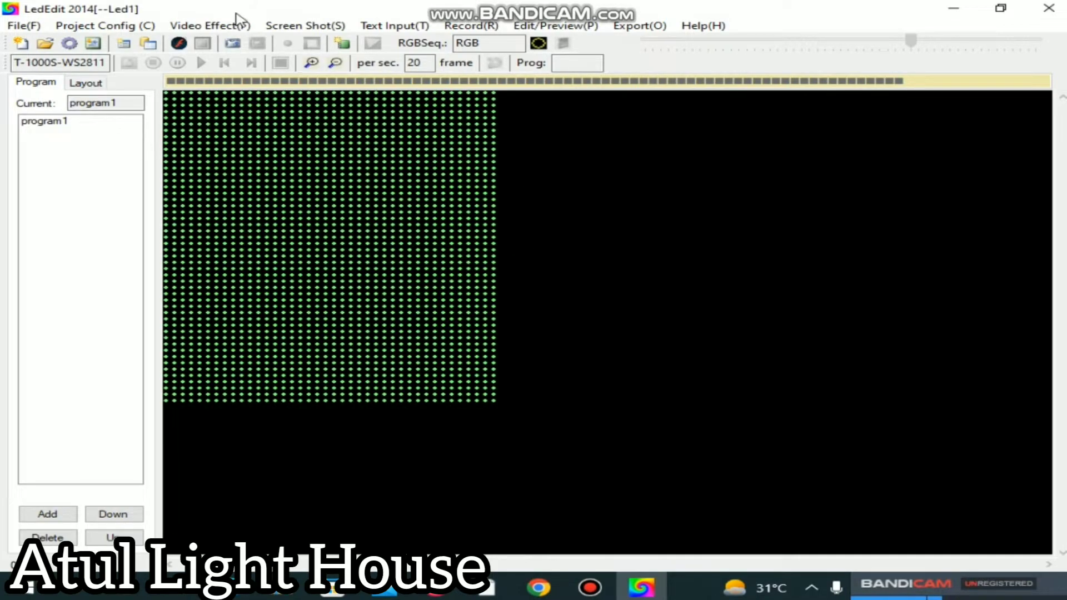
- Load video 2 from the SWF40x50 folder under Music as an effect and record a short part into program1
click(238, 25)
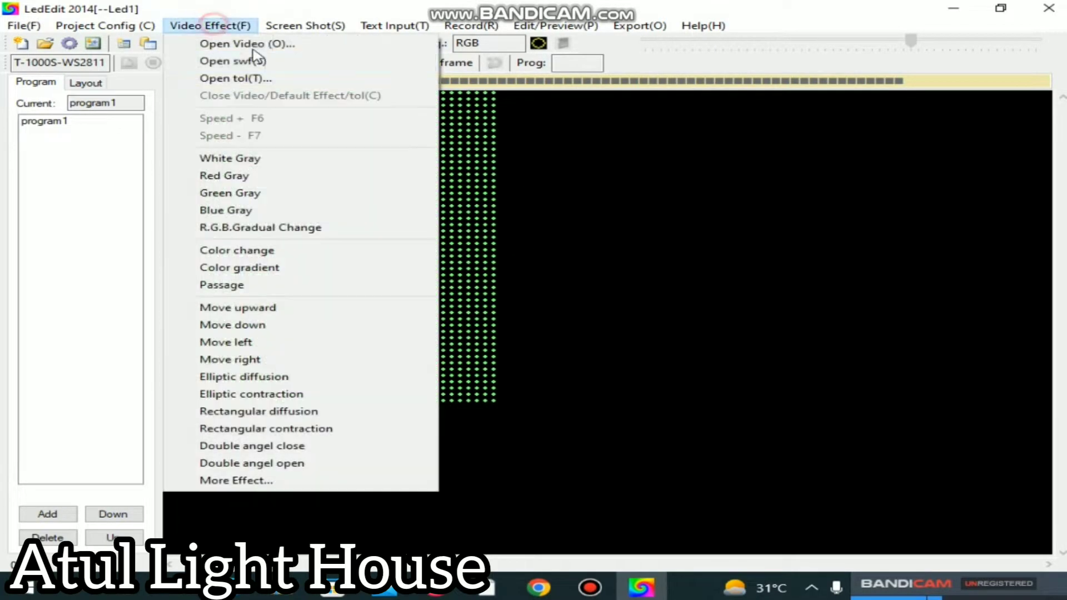
click(238, 39)
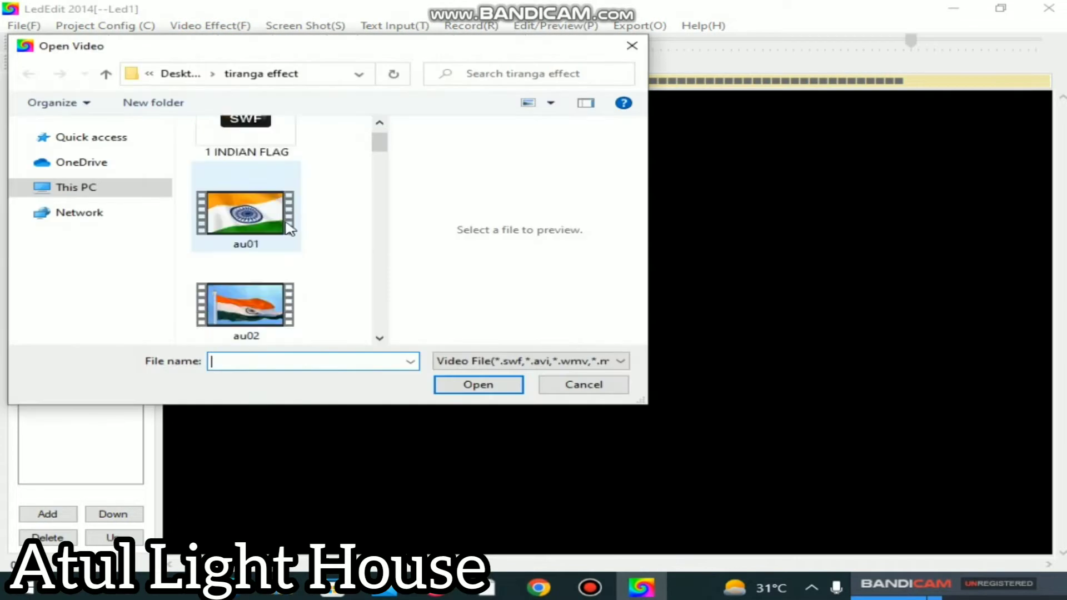
click(105, 186)
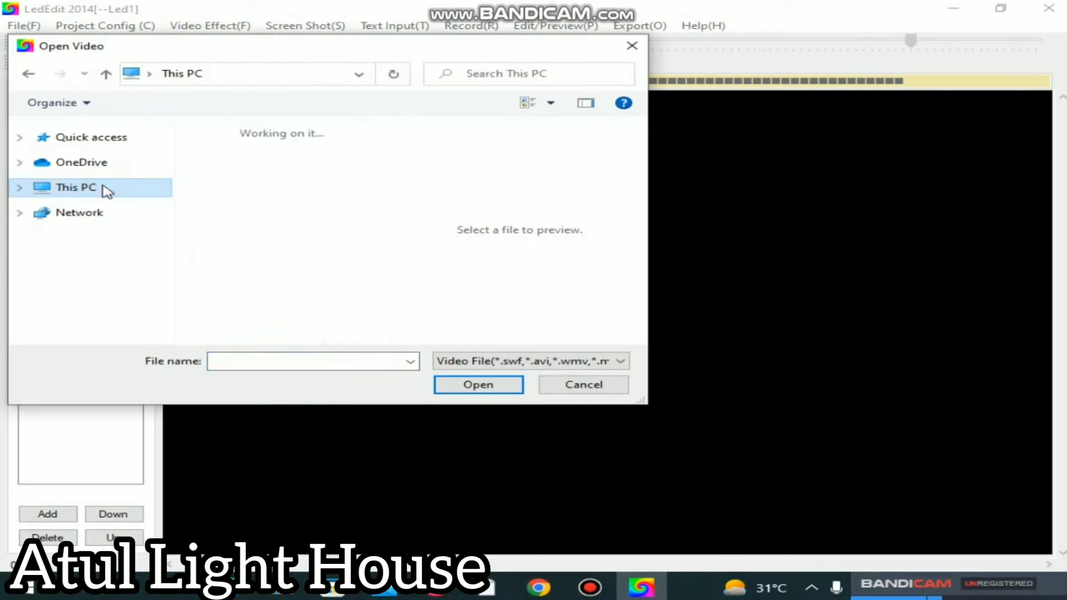
scroll(300, 236, down, 2)
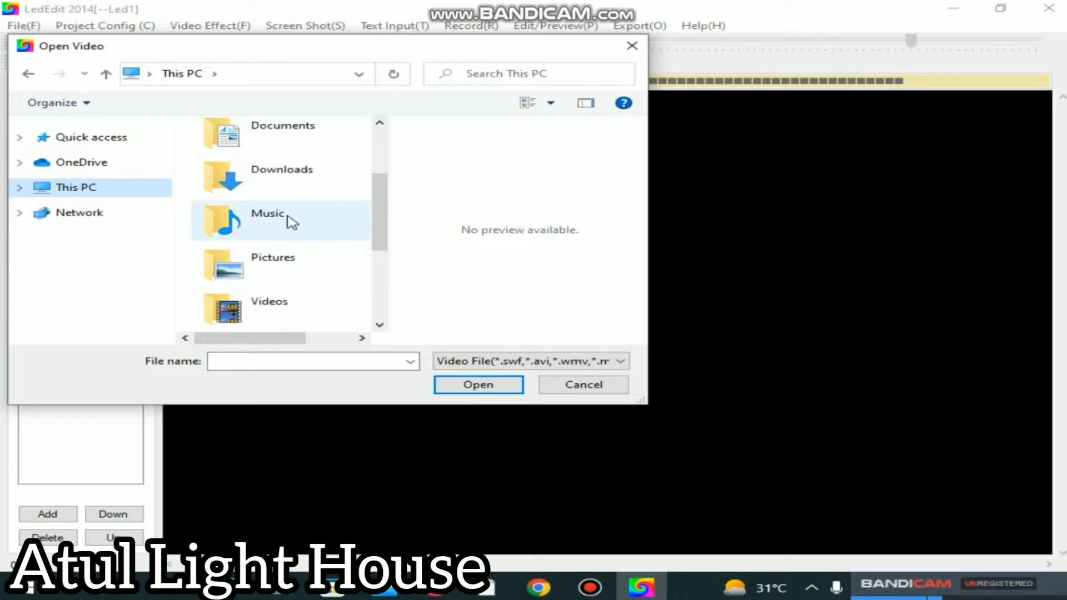
double_click(289, 222)
scroll(290, 220, down, 3)
double_click(244, 220)
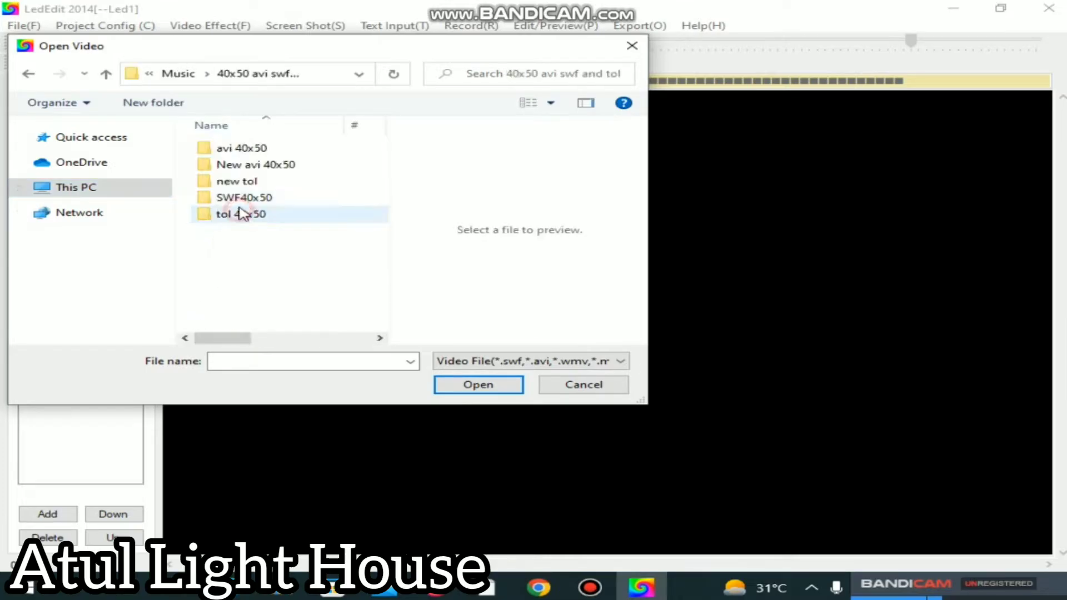
double_click(248, 198)
double_click(257, 164)
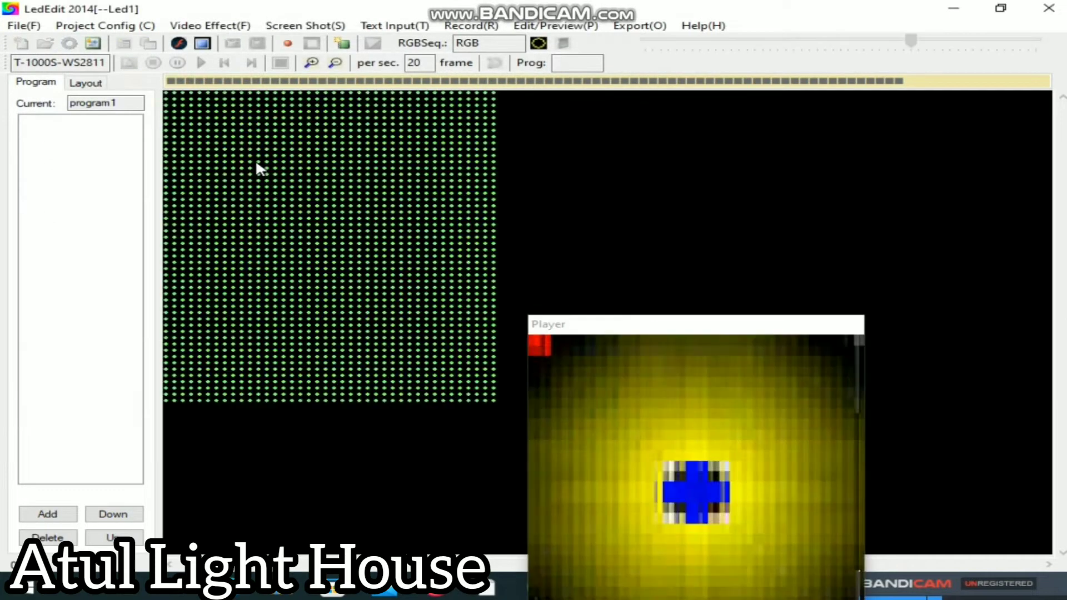
click(313, 45)
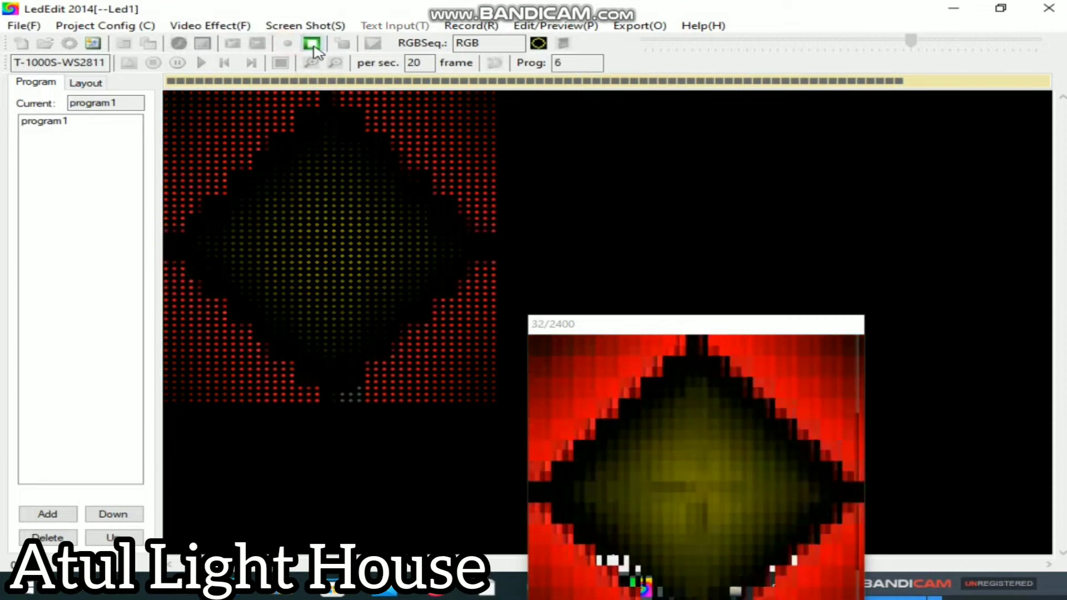
click(313, 44)
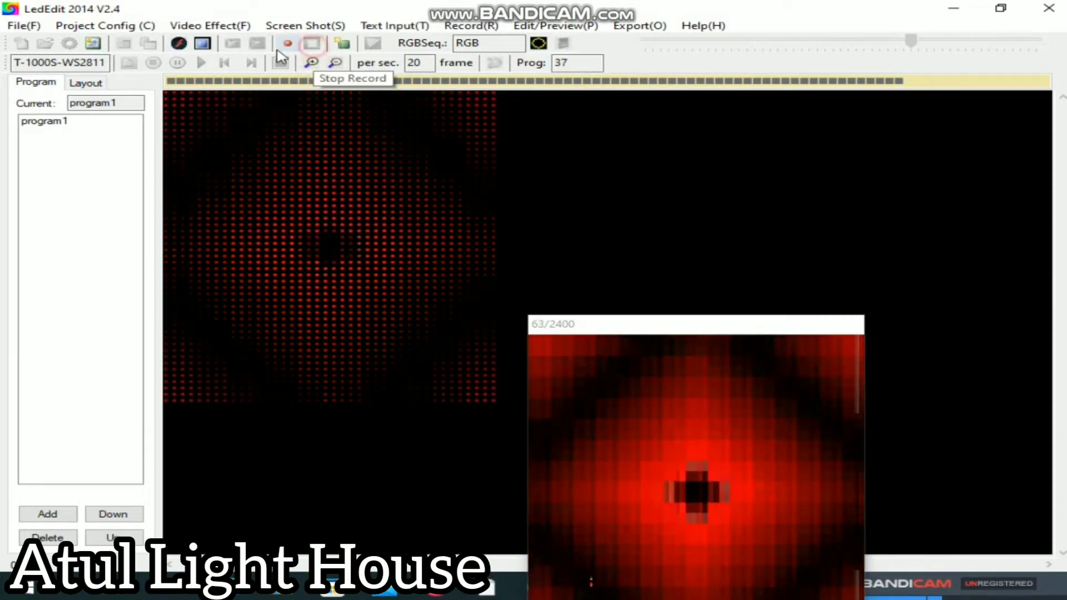
- Load the nested-rectangles video from the "50 50 building effect" folder in Documents and record a few seconds into program1
click(225, 23)
click(242, 43)
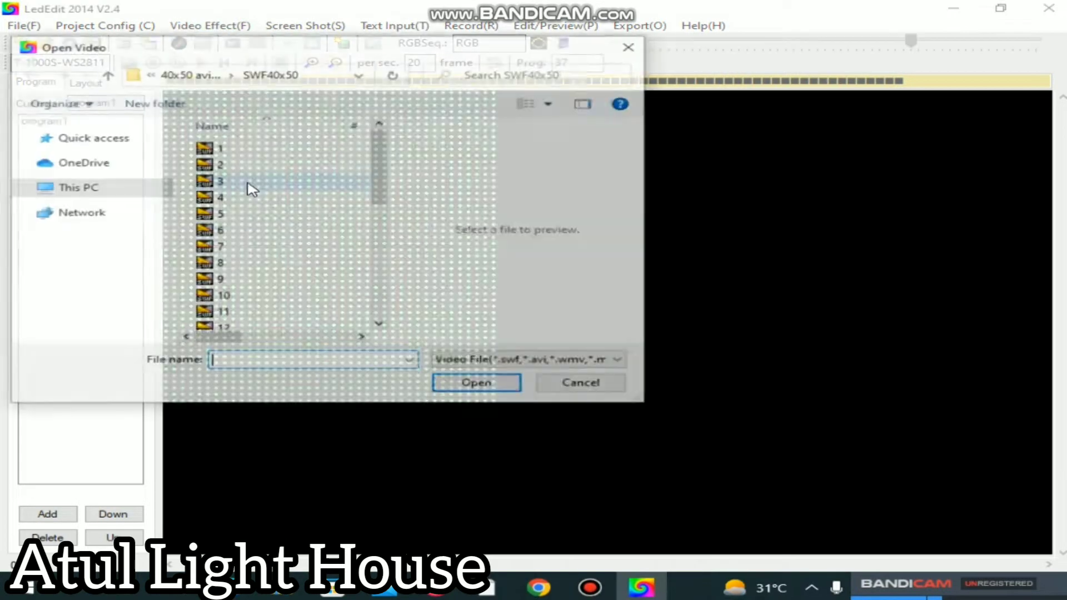
click(119, 188)
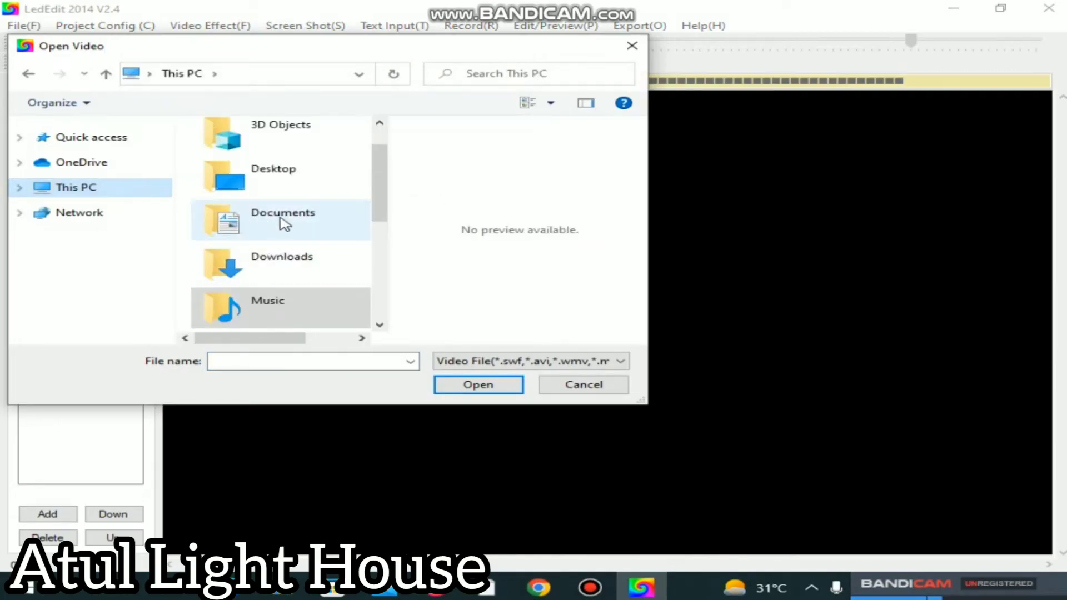
double_click(281, 221)
scroll(287, 211, down, 5)
scroll(287, 212, up, 5)
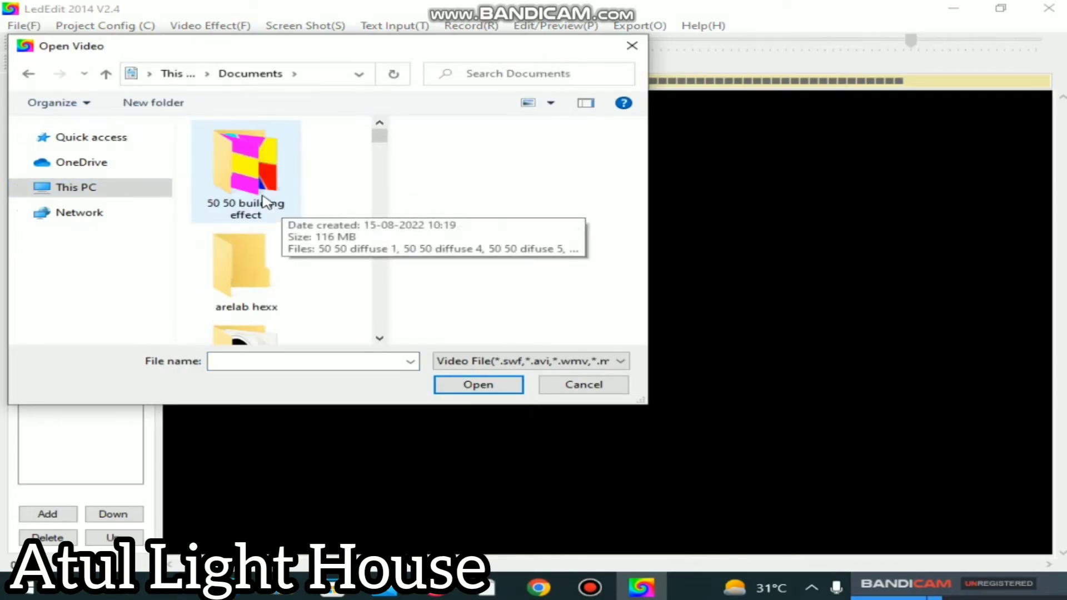
double_click(265, 200)
scroll(265, 200, up, 2)
double_click(266, 177)
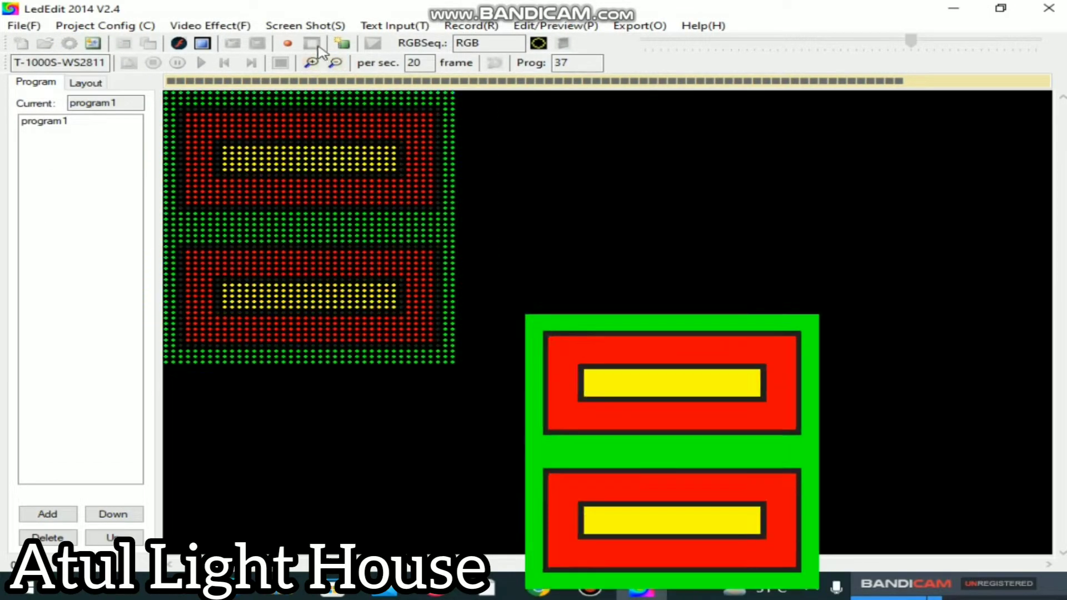
click(287, 43)
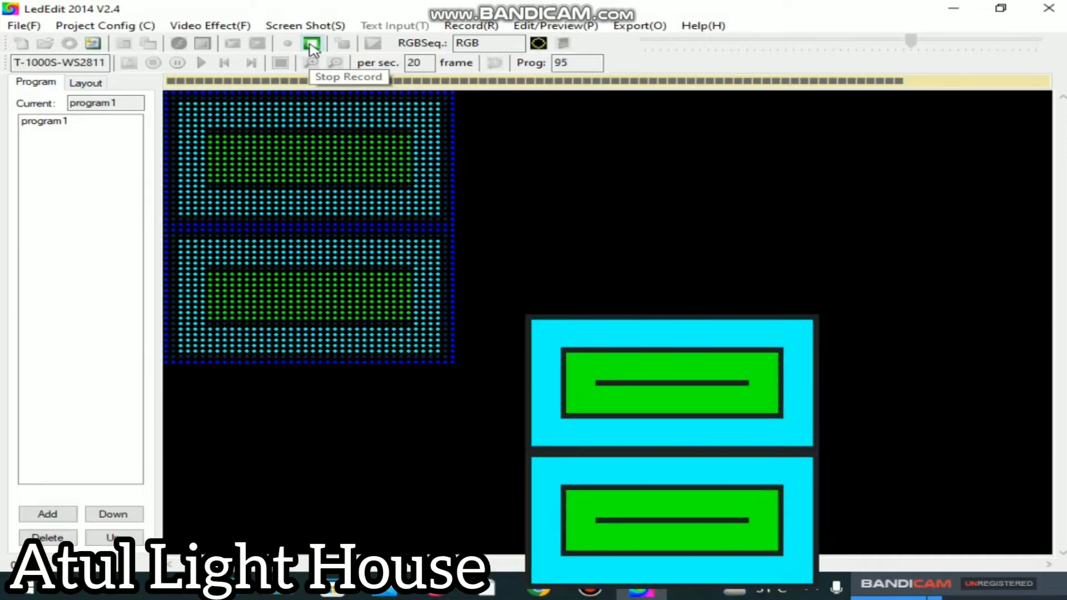
click(312, 44)
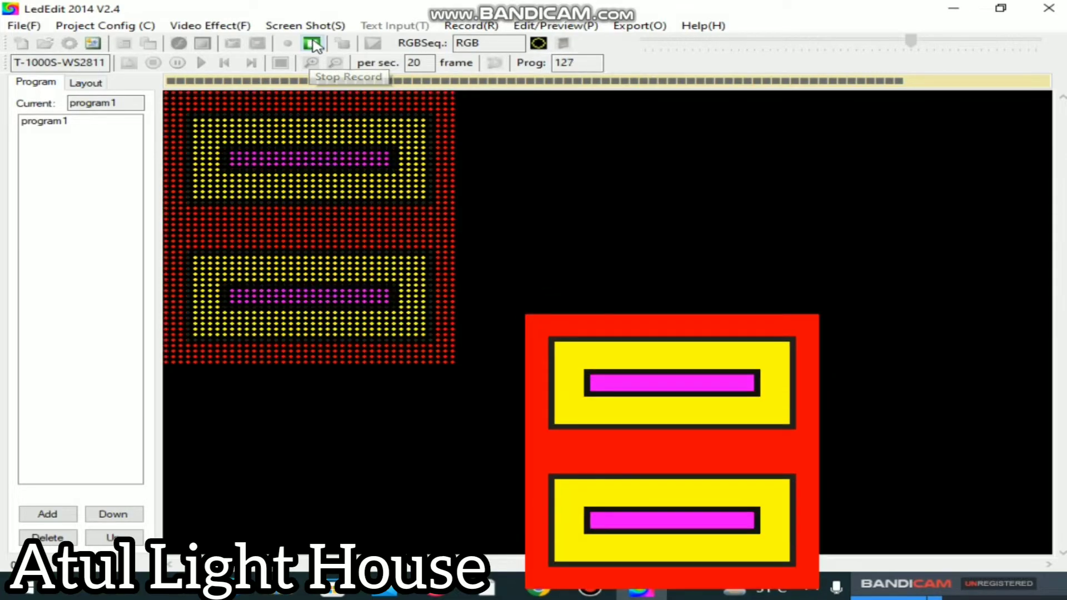
- Load the four concentric circles video from the same effect folder and record several seconds of it into program1
click(243, 26)
click(228, 45)
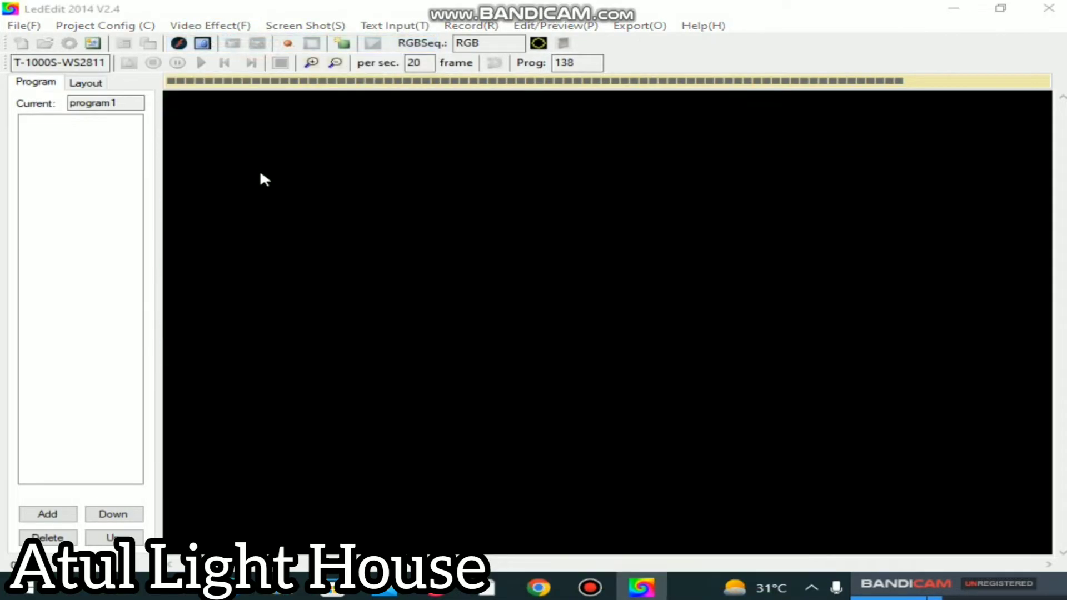
double_click(262, 246)
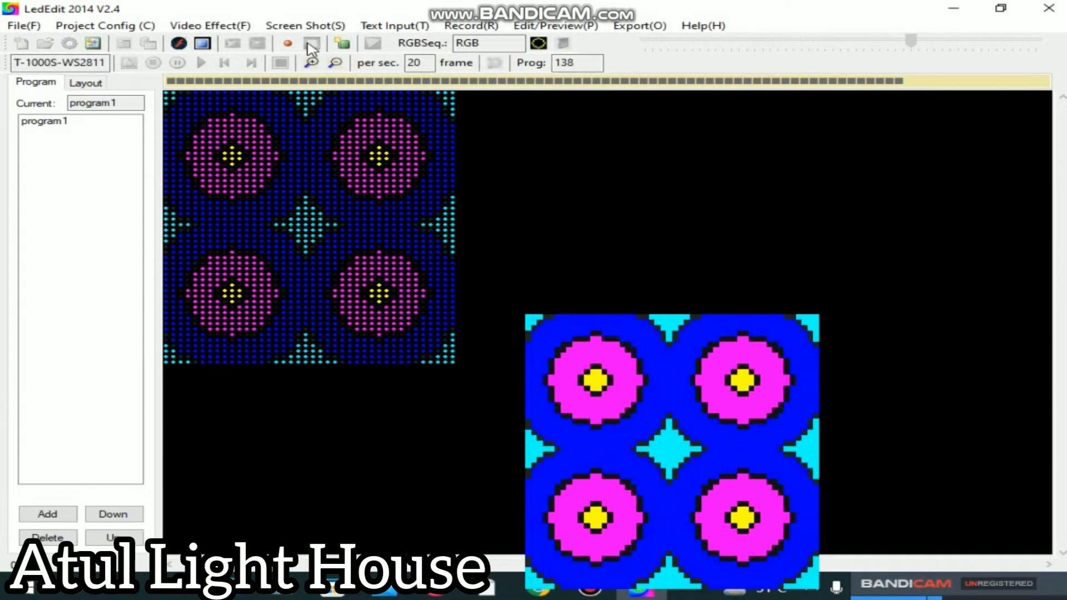
click(287, 42)
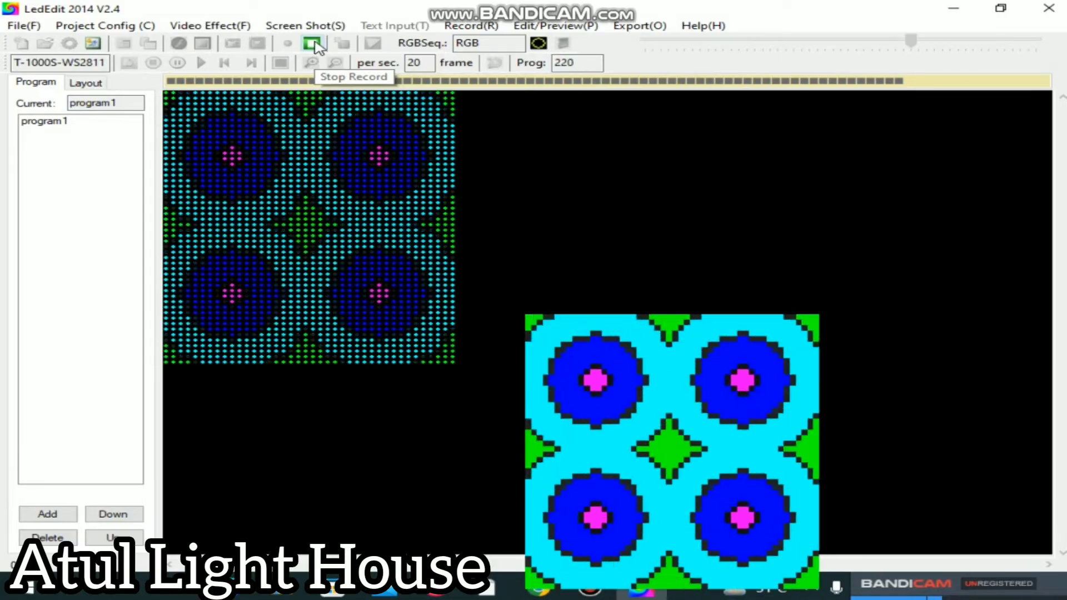
click(312, 43)
- Load the horizontal stripes video from the same effect folder and record a short part of it into program1
click(213, 26)
click(238, 43)
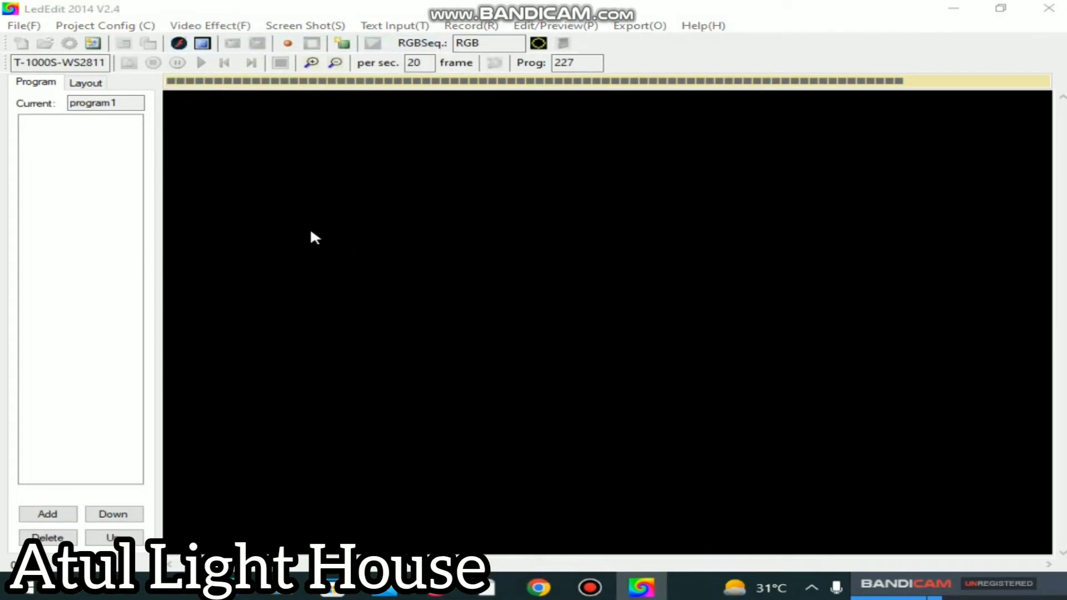
click(251, 218)
double_click(251, 218)
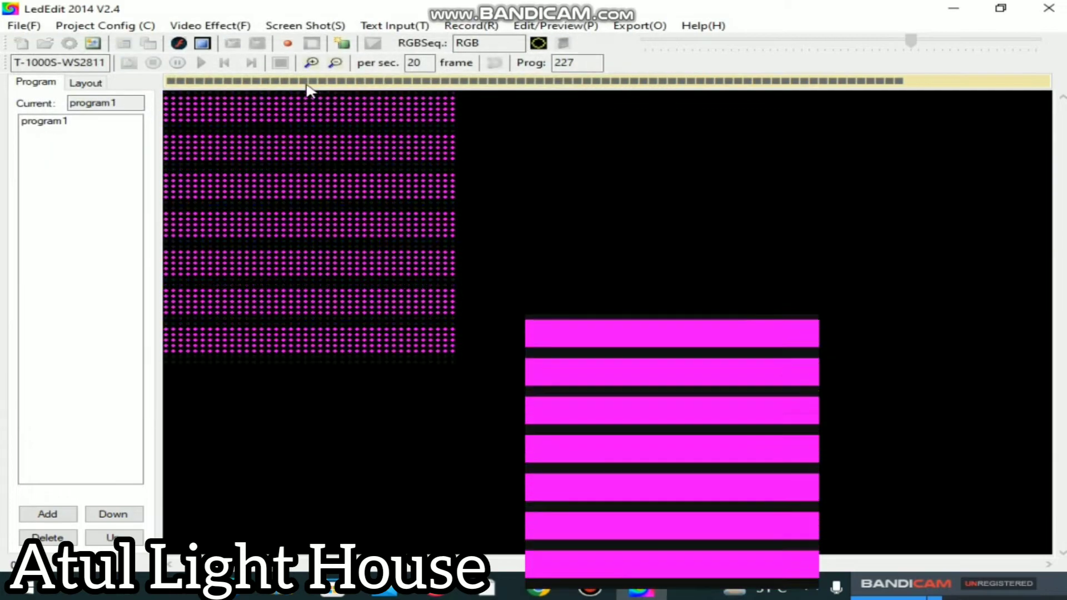
click(288, 43)
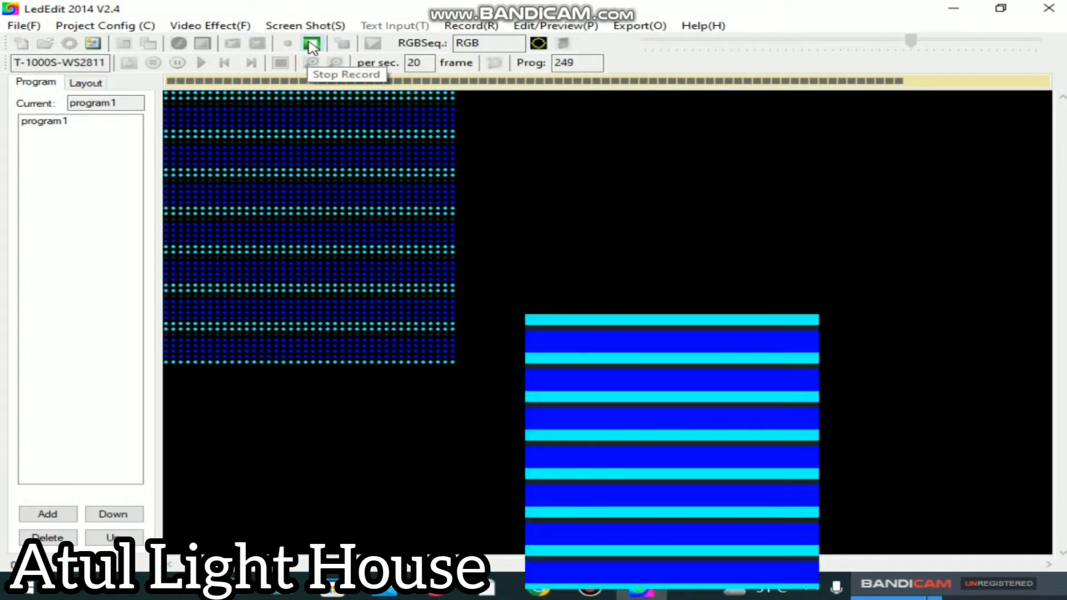
click(312, 43)
- Load the multicoloured diagonal stripes video from the "50 50 building effect" folder and record a few seconds into program1
click(221, 24)
click(251, 111)
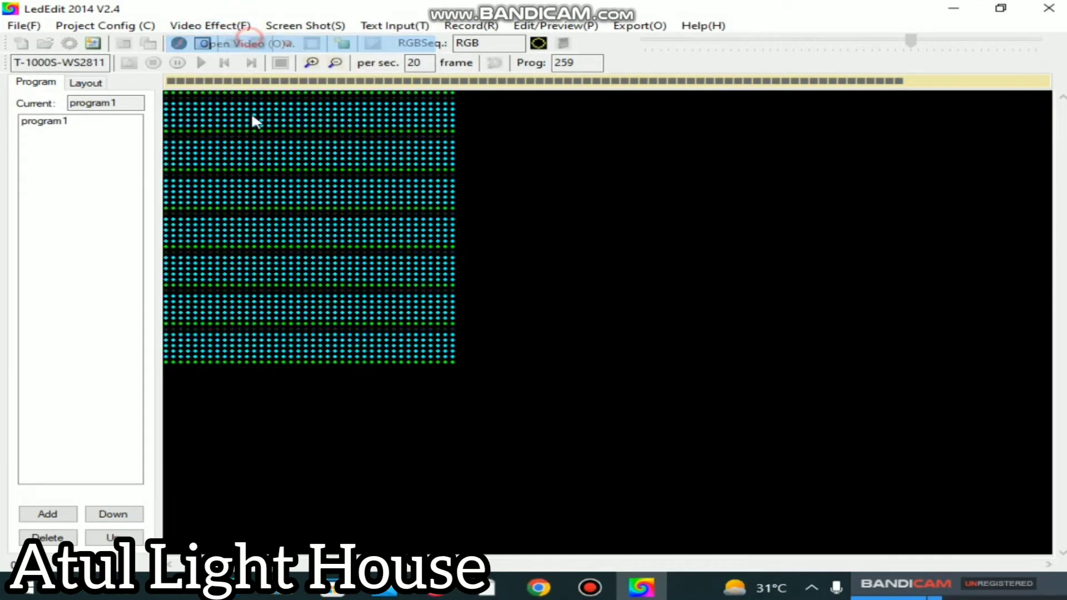
scroll(266, 269, down, 3)
scroll(261, 266, down, 3)
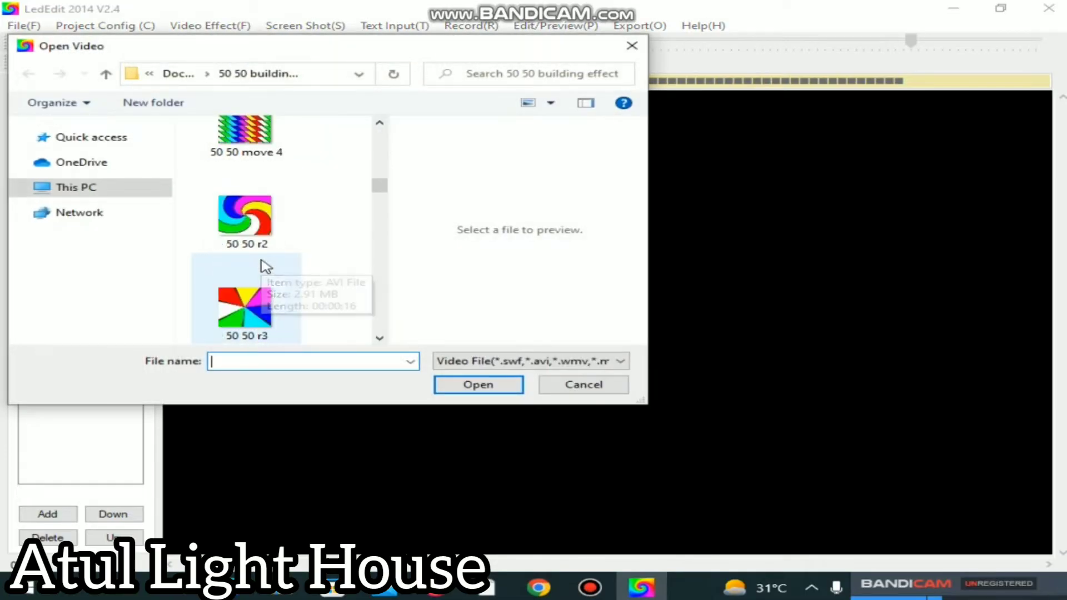
scroll(262, 257, up, 3)
double_click(245, 227)
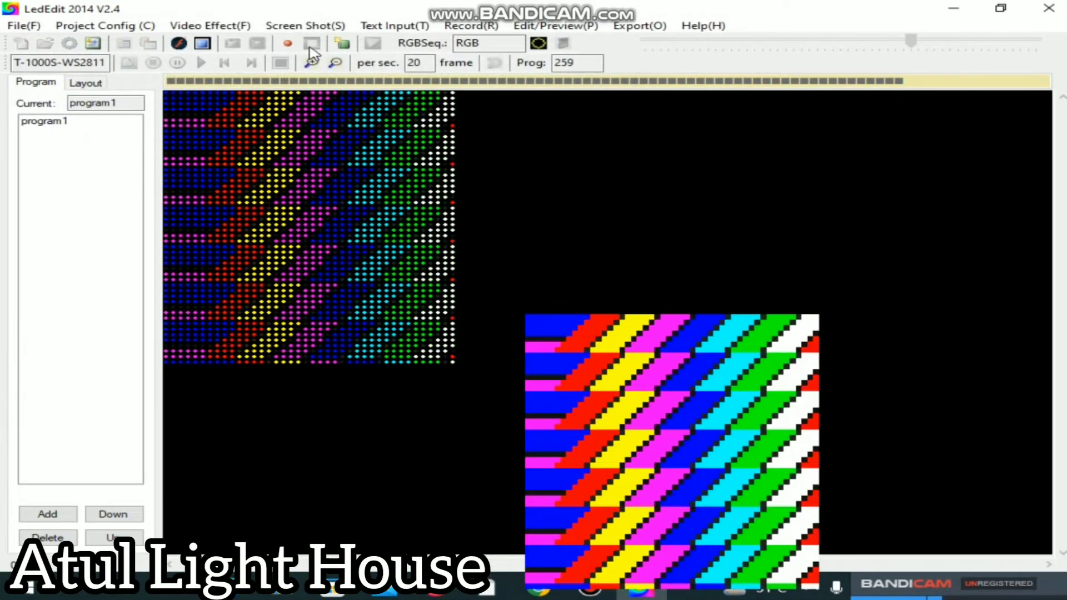
click(313, 45)
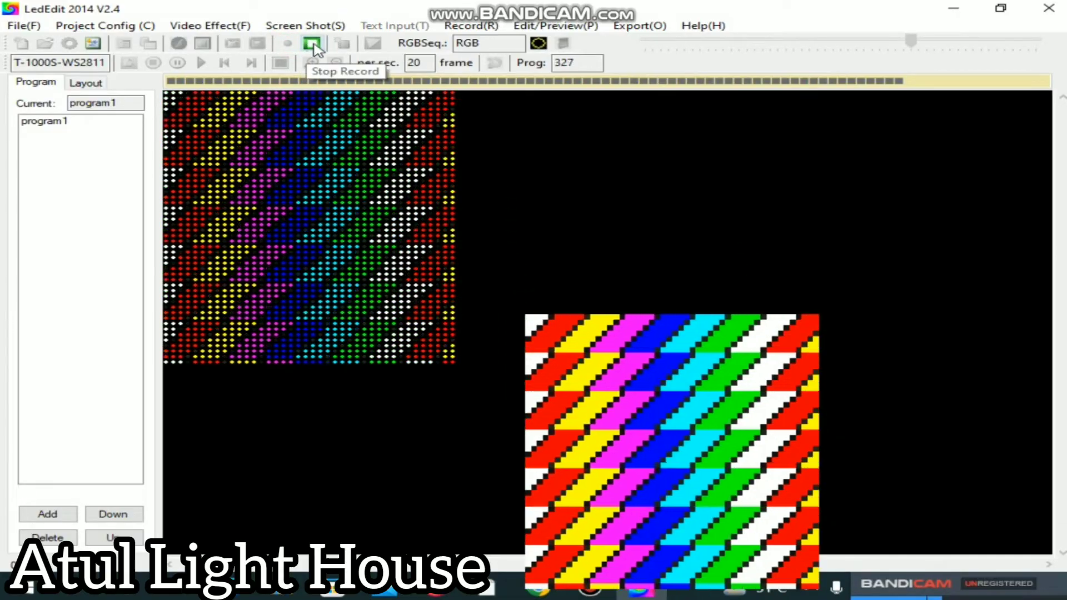
click(313, 45)
- Load the "50 50 r2" swirl video from the same effect folder and record several seconds of it into program1
click(240, 26)
click(239, 43)
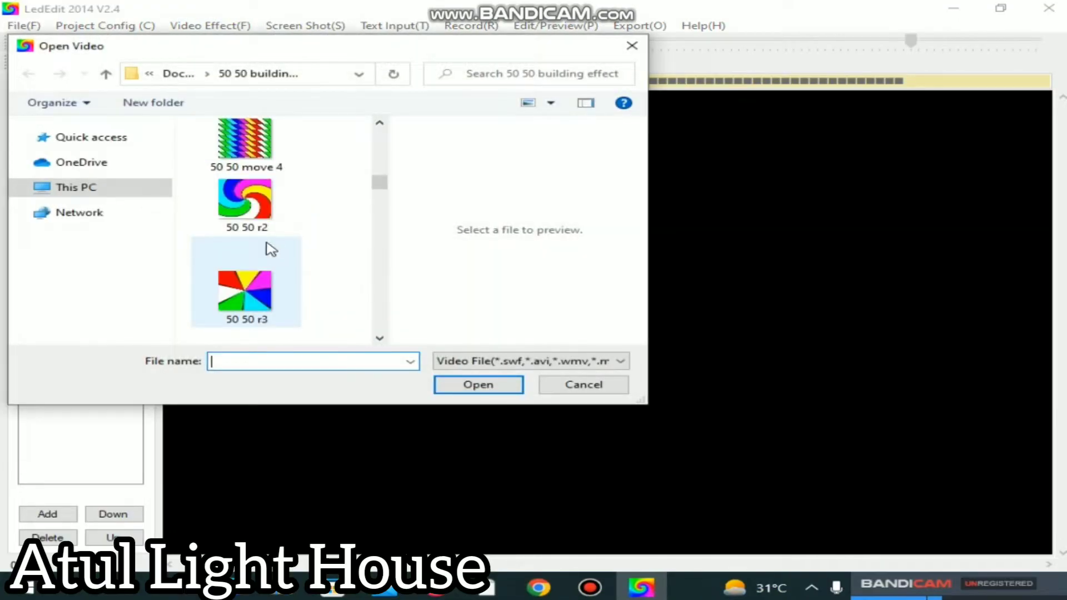
double_click(245, 200)
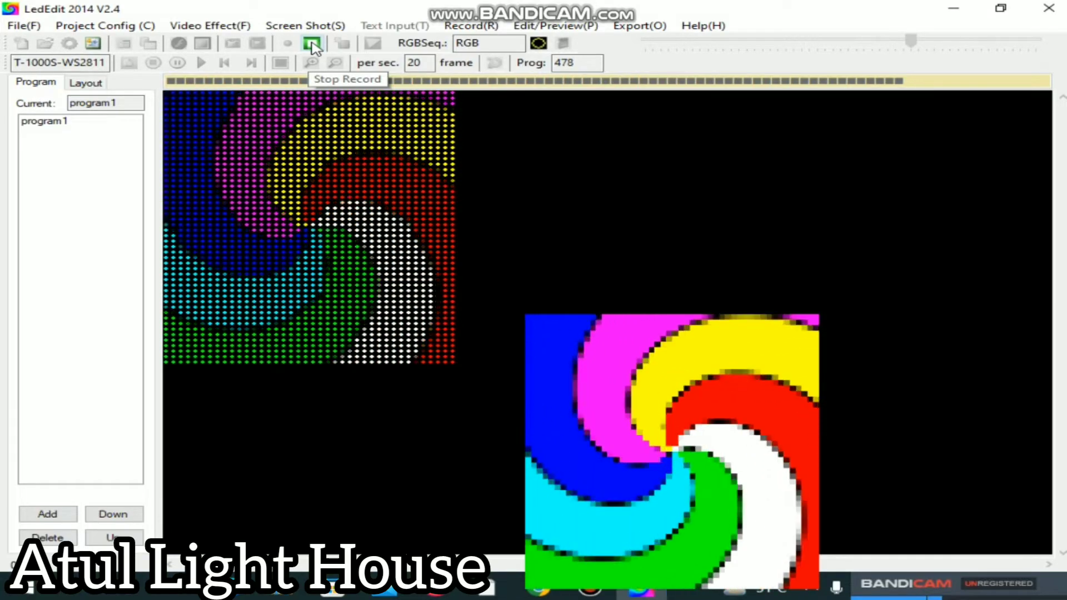
- Load the "50 60 m3" video from the same effect folder and record it into program1
click(210, 26)
click(245, 45)
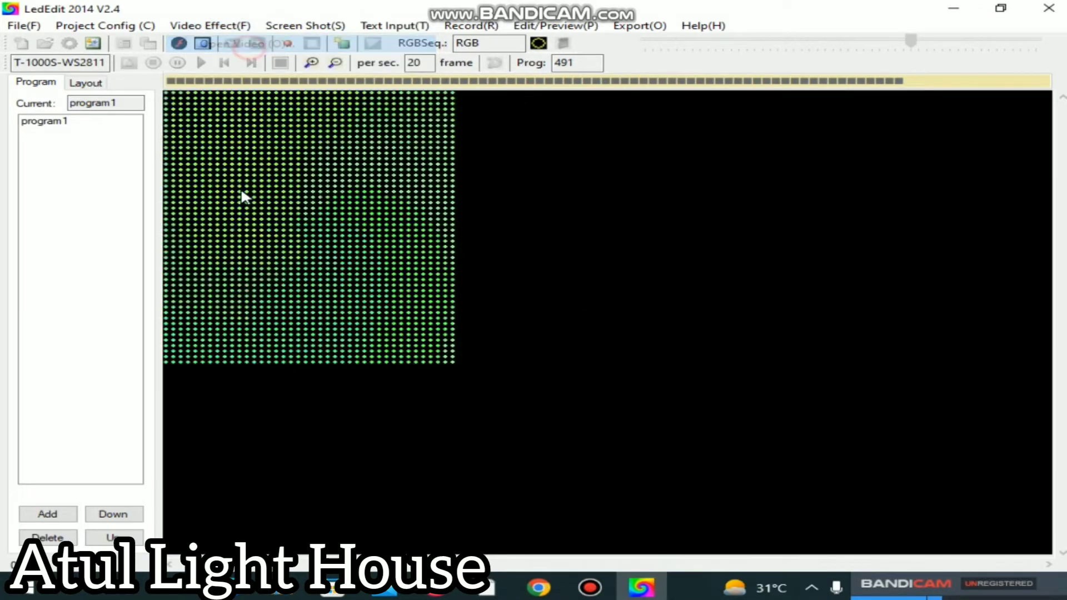
scroll(260, 233, down, 3)
scroll(260, 234, down, 8)
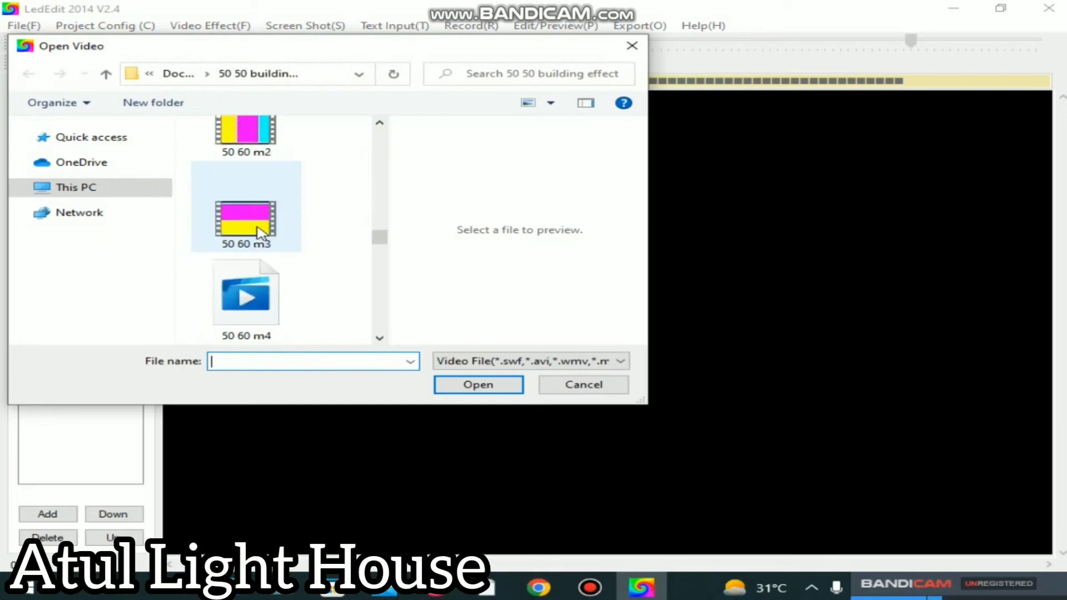
double_click(259, 229)
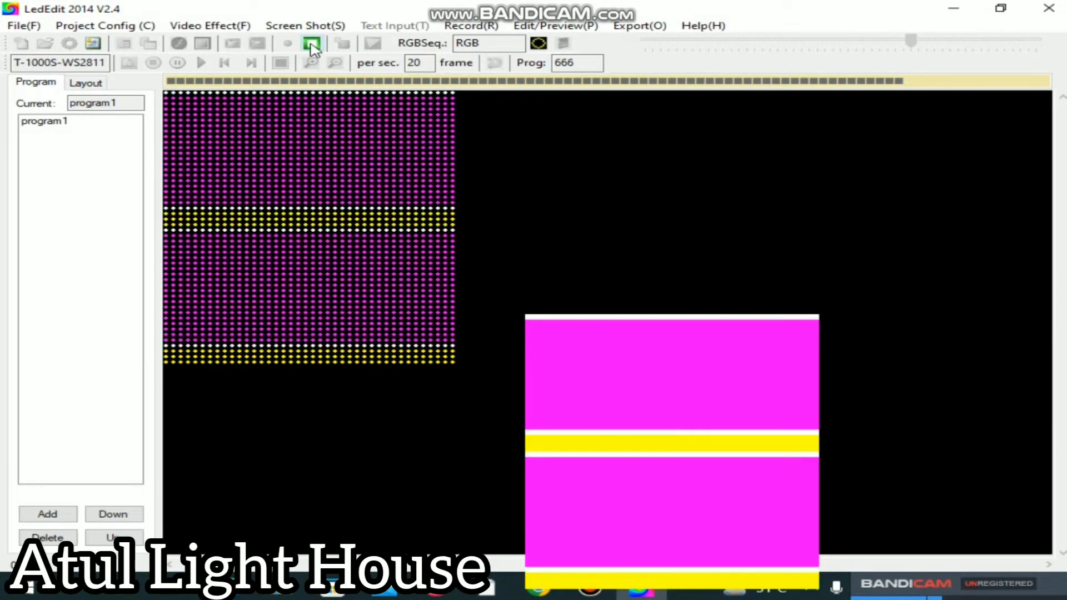
click(312, 49)
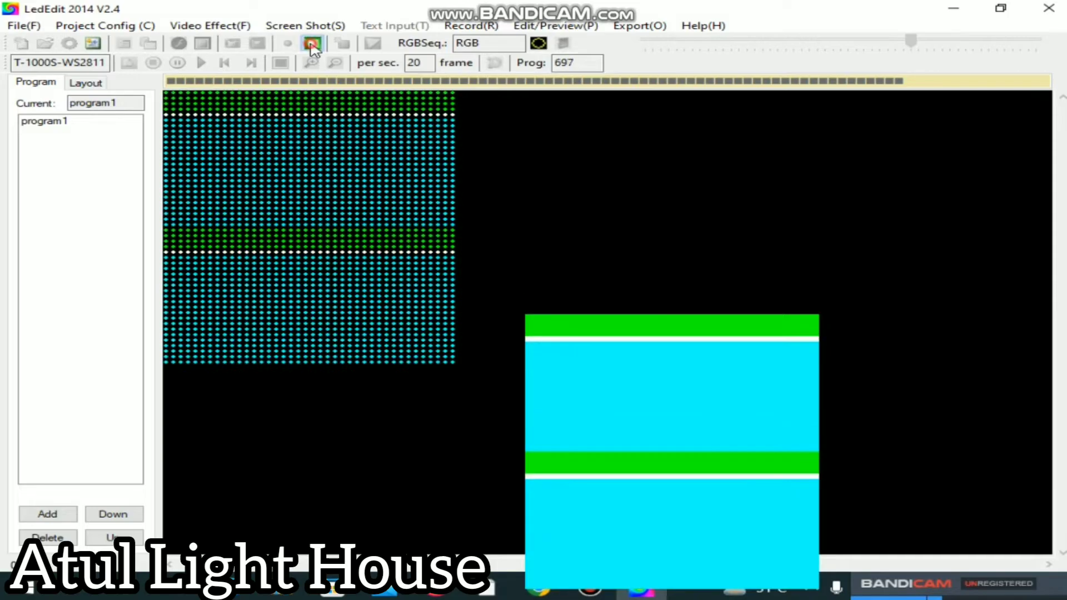
- Load the "50 50 r3" pinwheel video from the same effect folder and record several seconds of it into program1
click(210, 26)
click(258, 205)
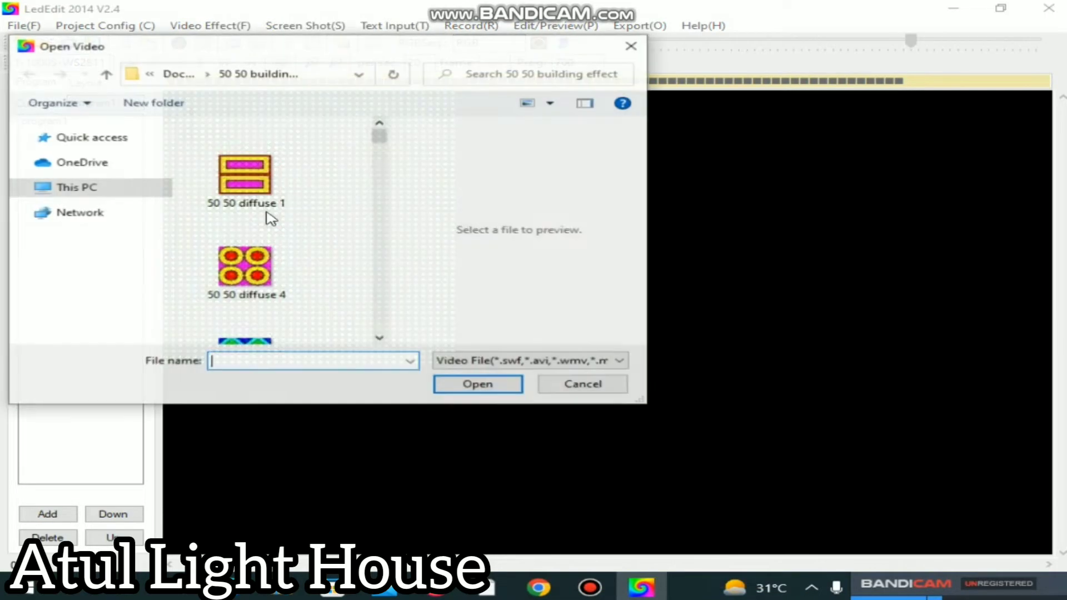
scroll(257, 220, down, 15)
scroll(257, 224, down, 3)
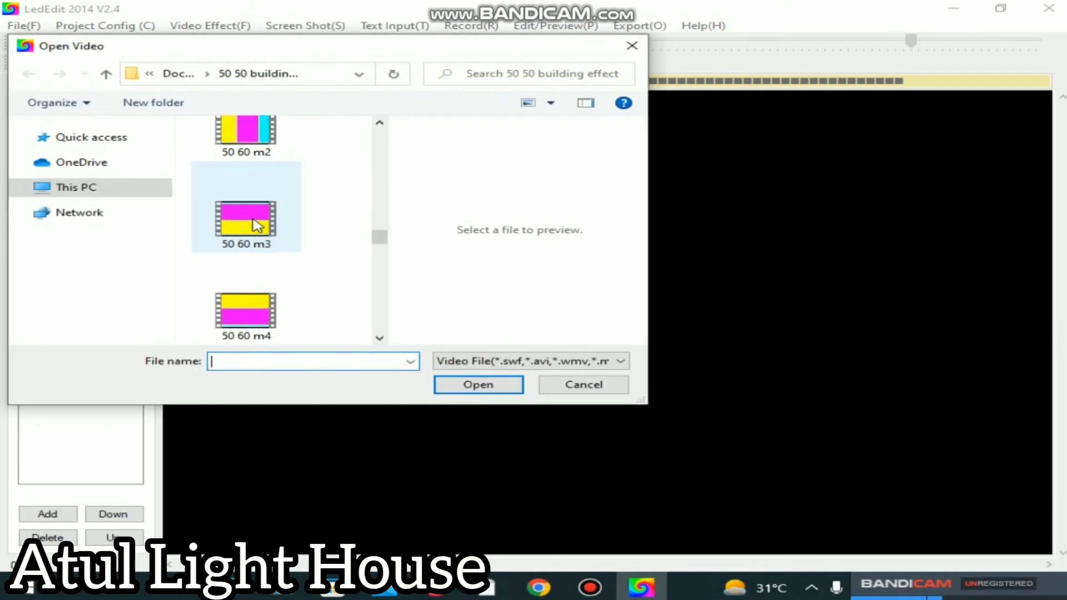
scroll(256, 222, up, 10)
scroll(231, 284, down, 1)
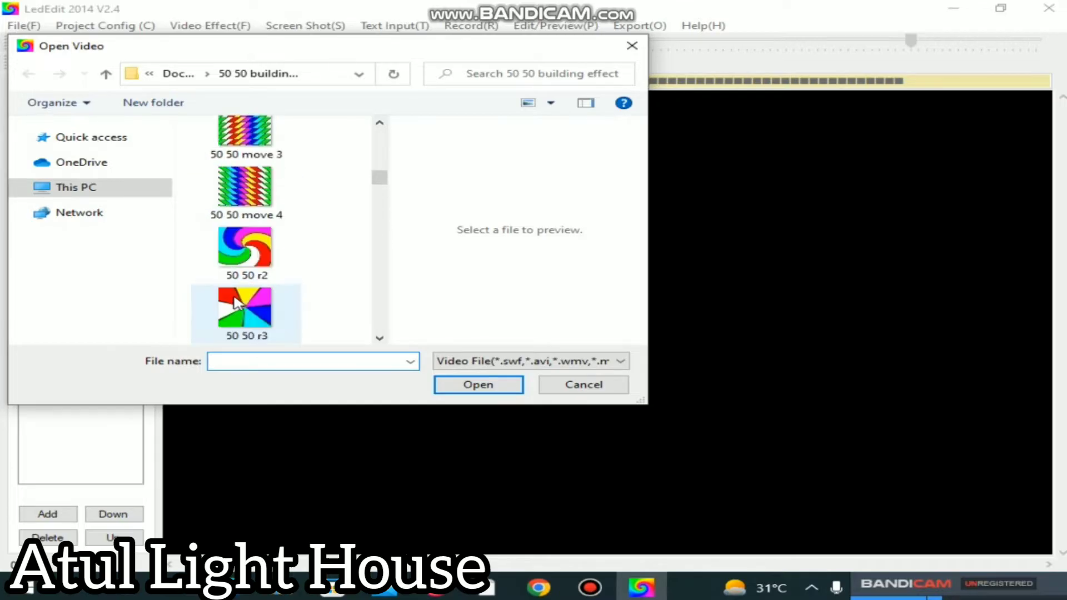
double_click(245, 306)
click(288, 43)
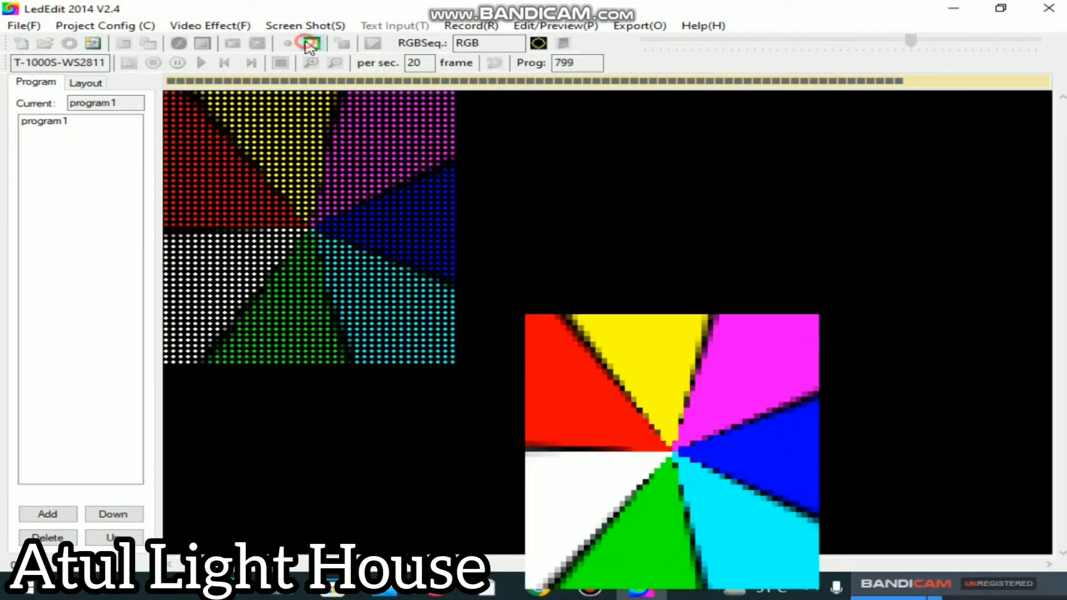
click(310, 44)
- Close the pinwheel video effect to end its playback
click(210, 25)
click(656, 170)
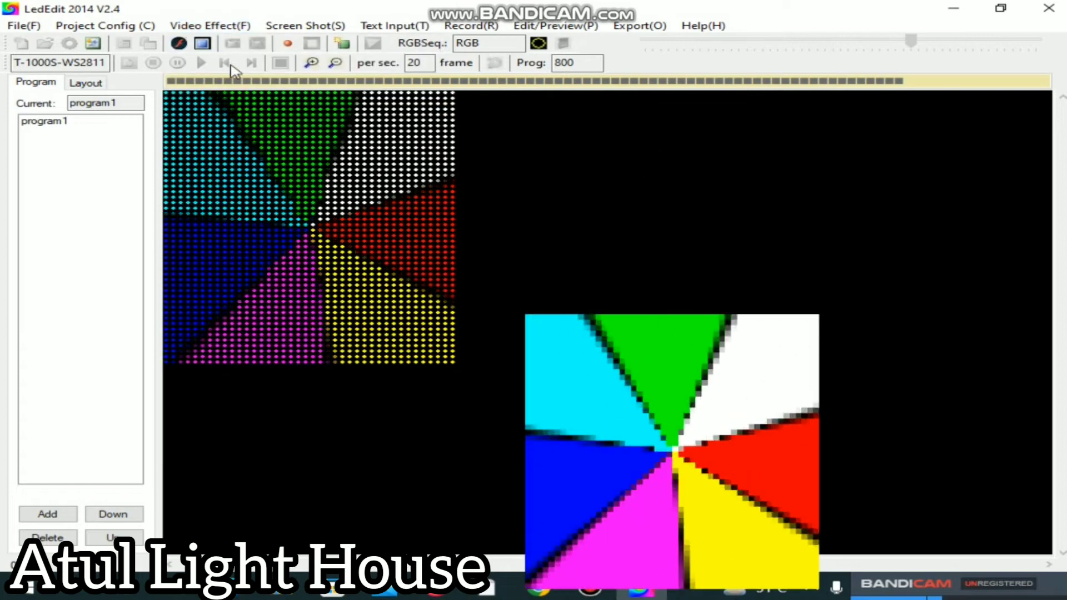
click(202, 43)
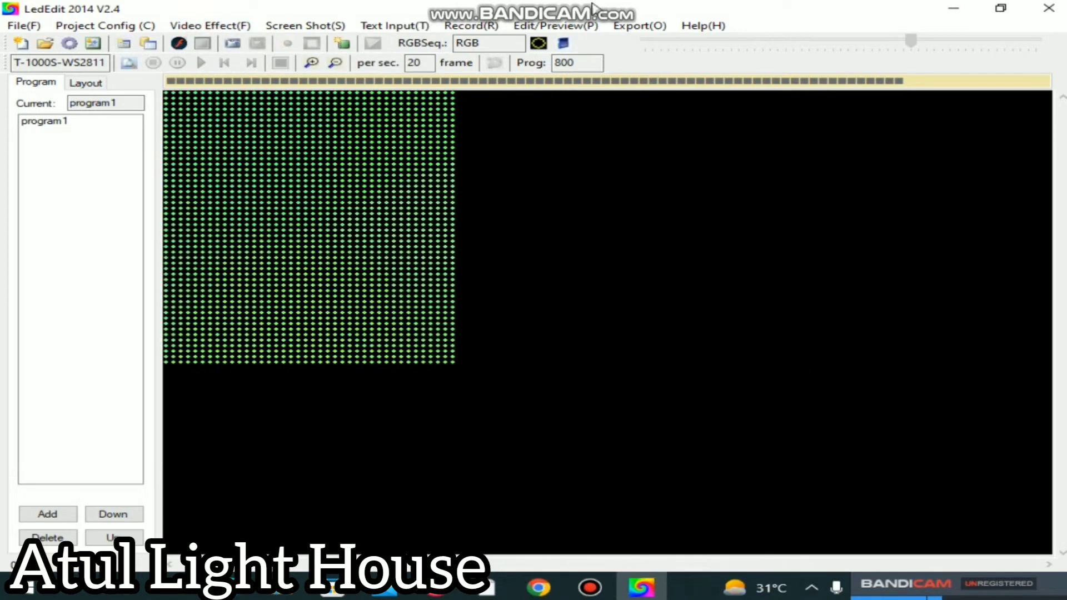
- Start exporting the effect with gamma correction 1.8, all three dimming channels at 255, RGB sequence and program code 00
click(641, 27)
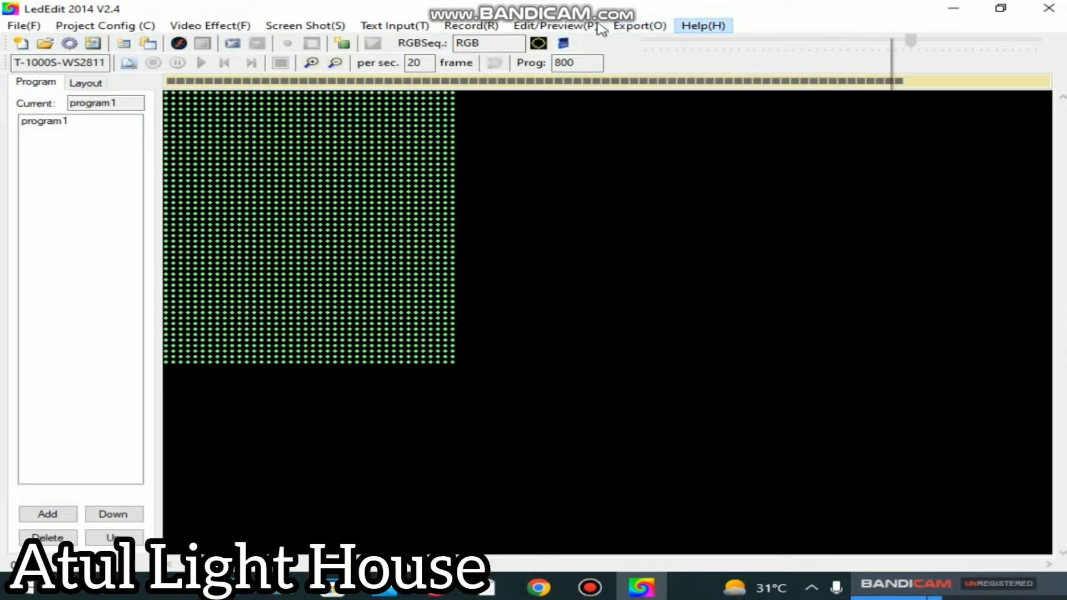
click(672, 44)
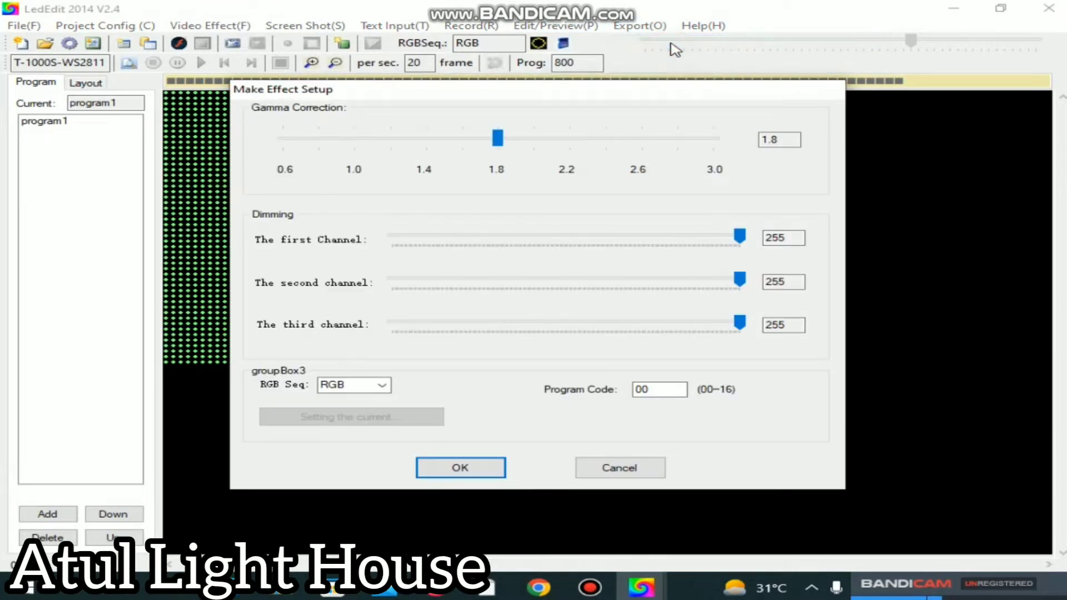
click(461, 468)
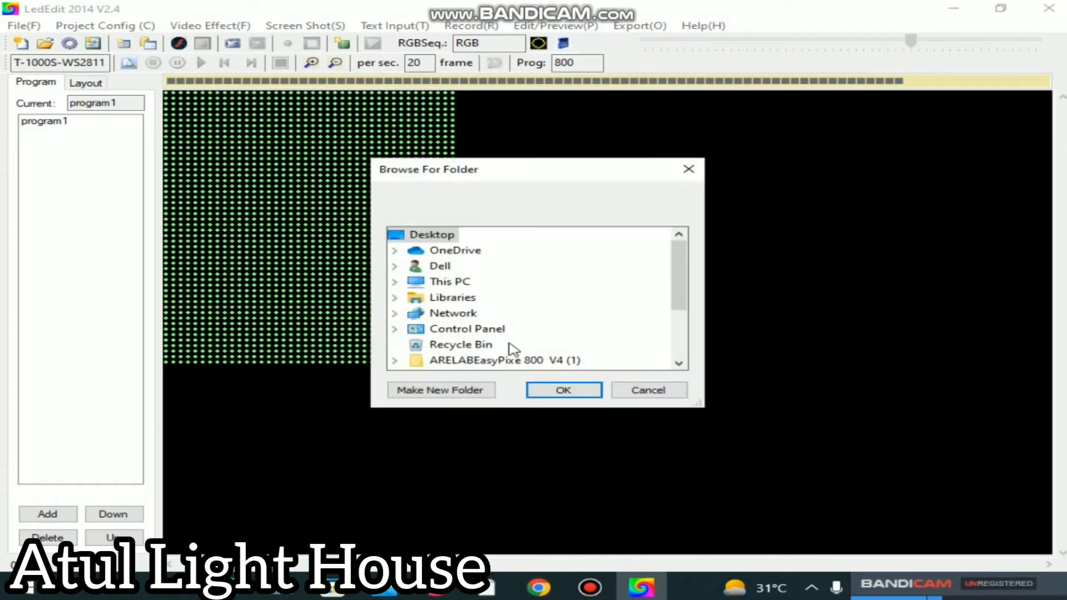
- Create a folder named "memory card checking" inside the desktop's Led folder and export the program into it
scroll(461, 294, down, 2)
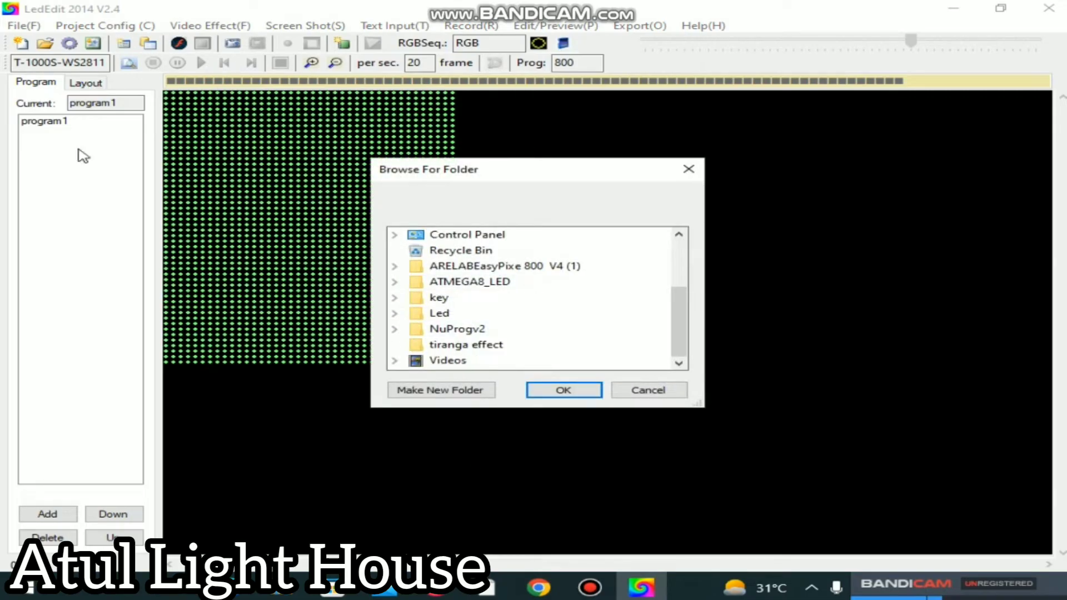
double_click(453, 314)
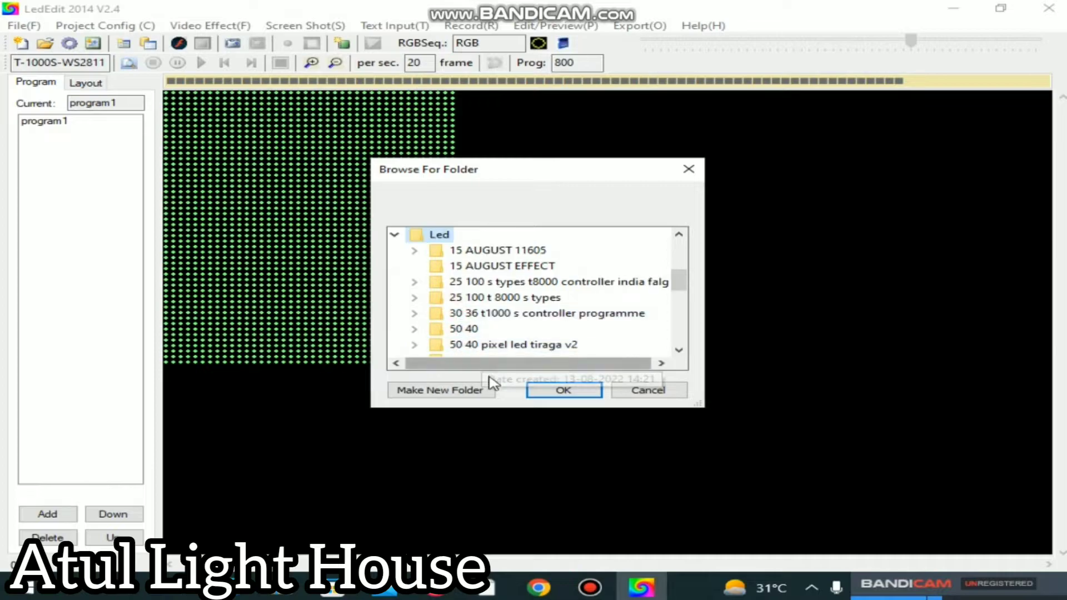
click(478, 391)
key(BackSpace)
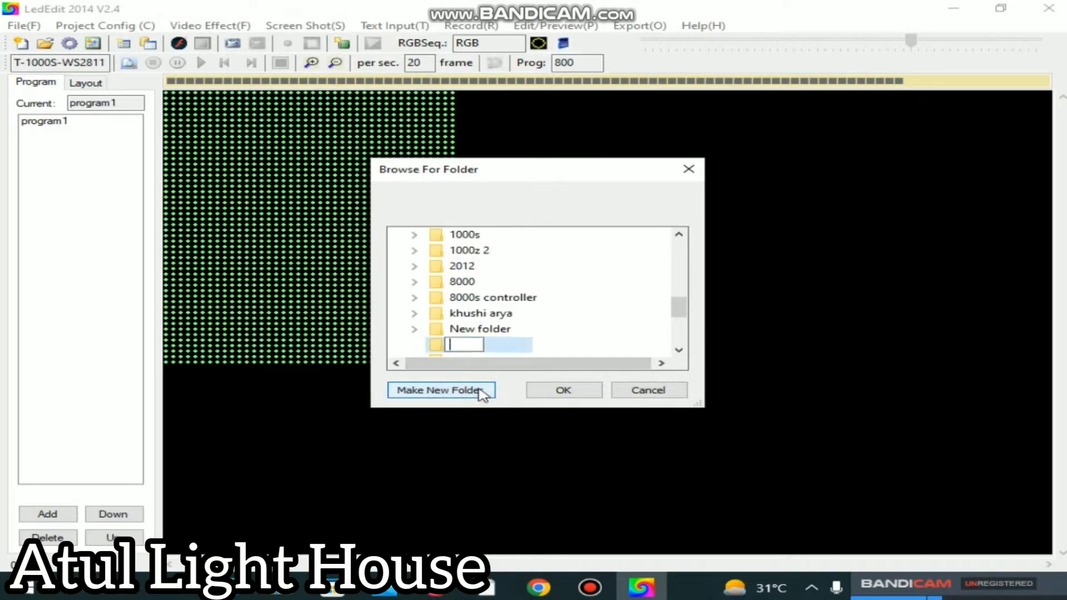
text(a)
key(BackSpace)
text(mw)
key(BackSpace)
text(r)
text(emo)
text(ry )
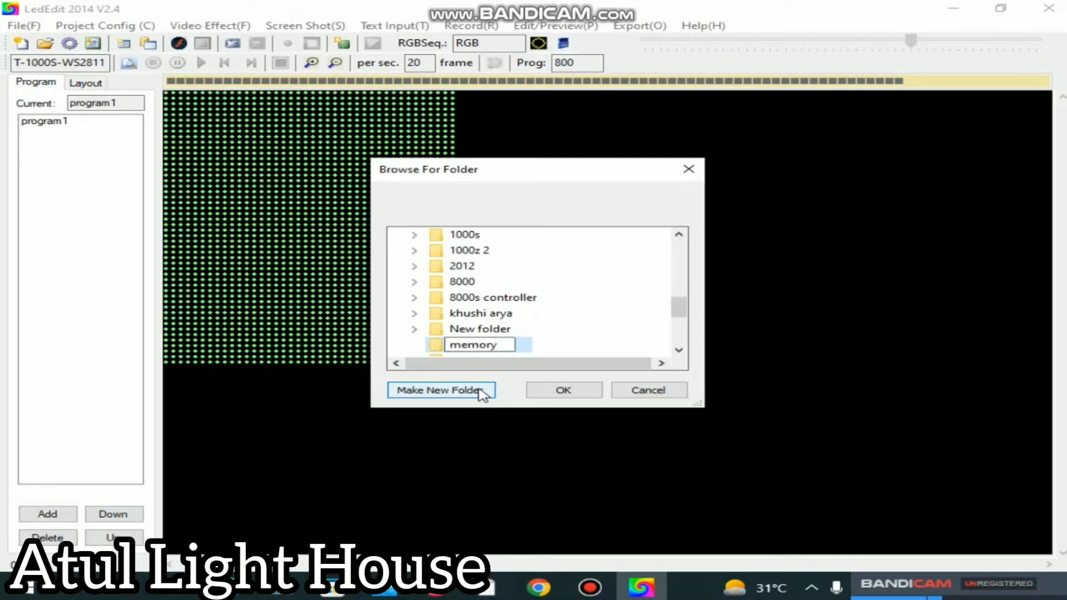
text(card checkin)
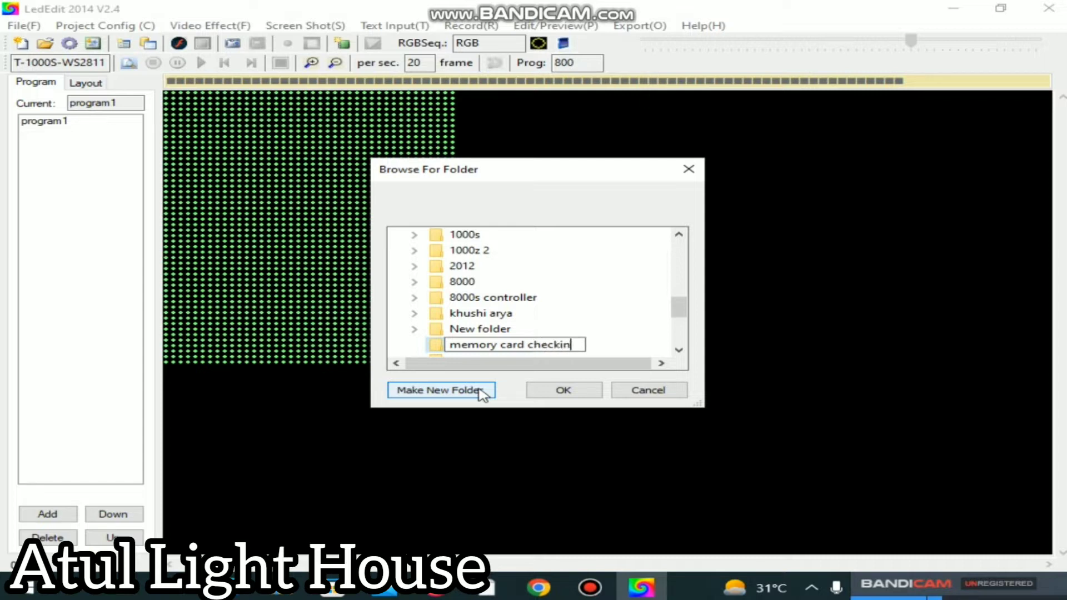
text(g)
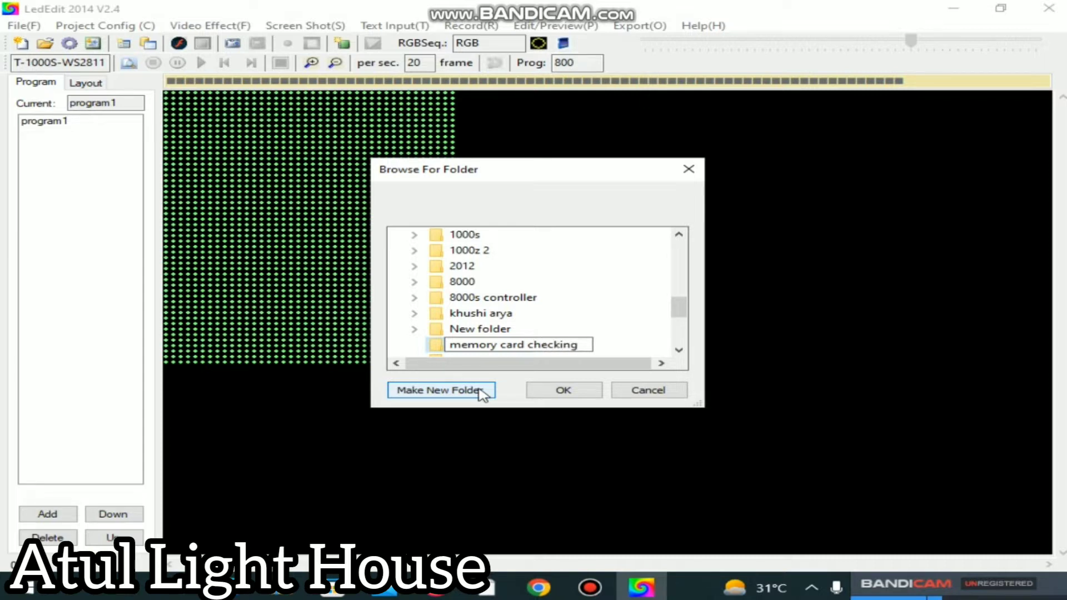
click(569, 391)
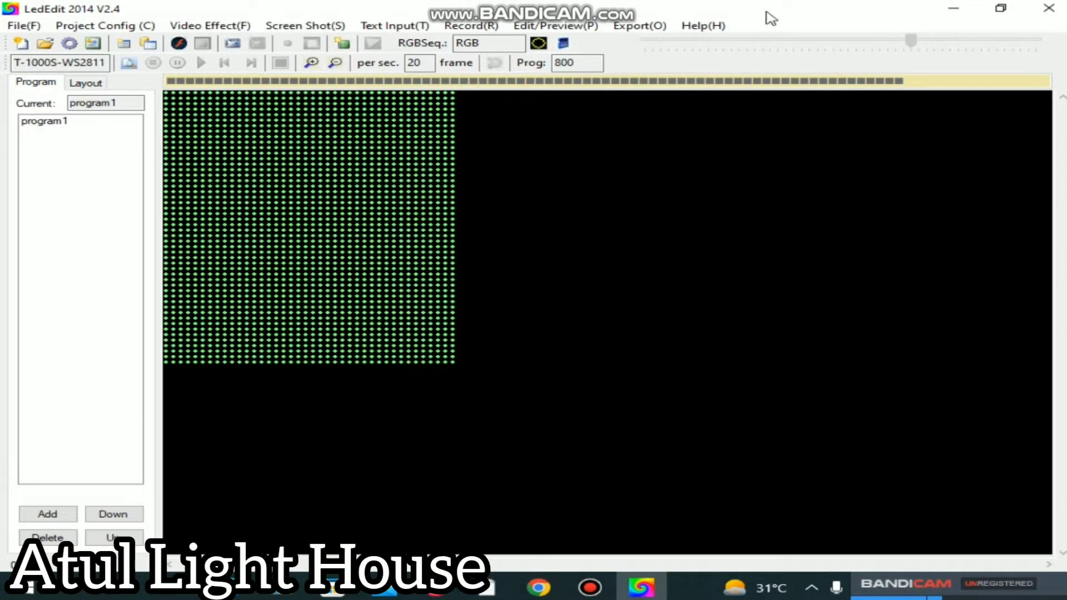
- Switch to the desktop, refresh it and open the Led folder holding the exported program
click(954, 8)
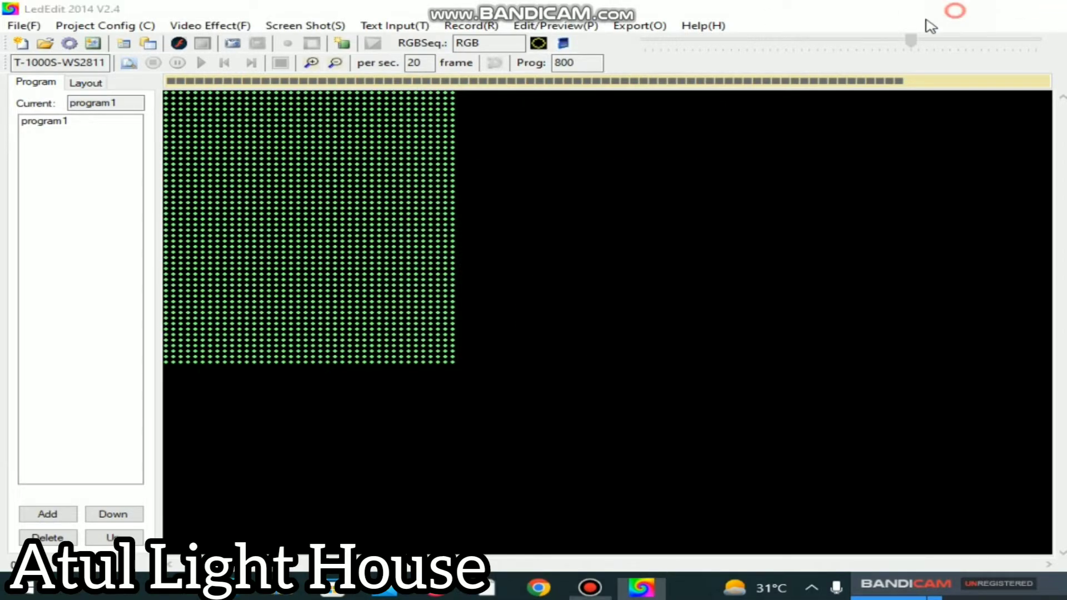
right_click(671, 196)
click(491, 241)
right_click(762, 130)
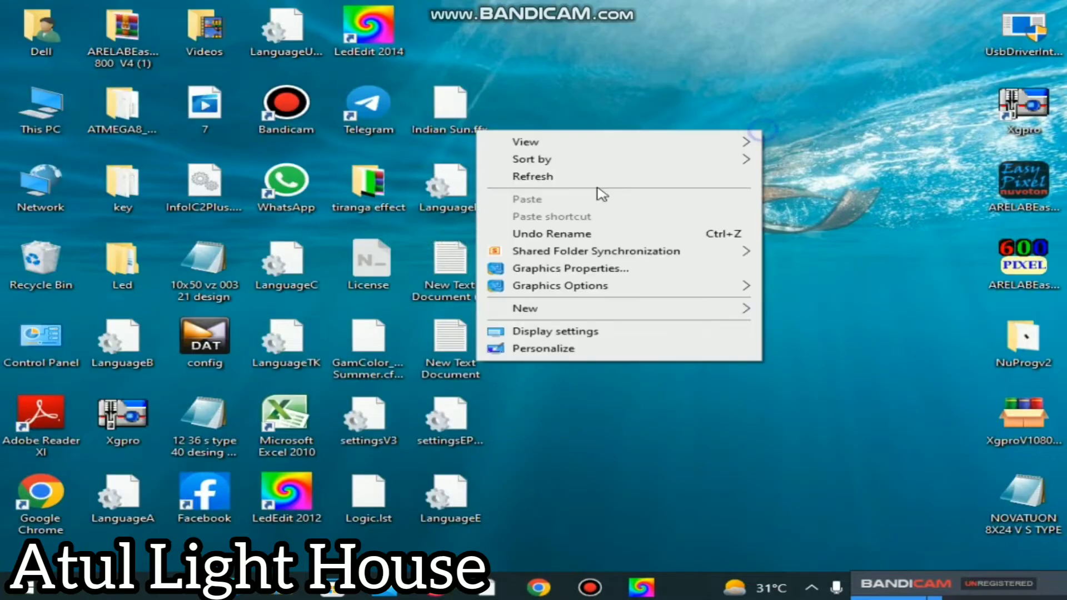
click(517, 176)
right_click(808, 60)
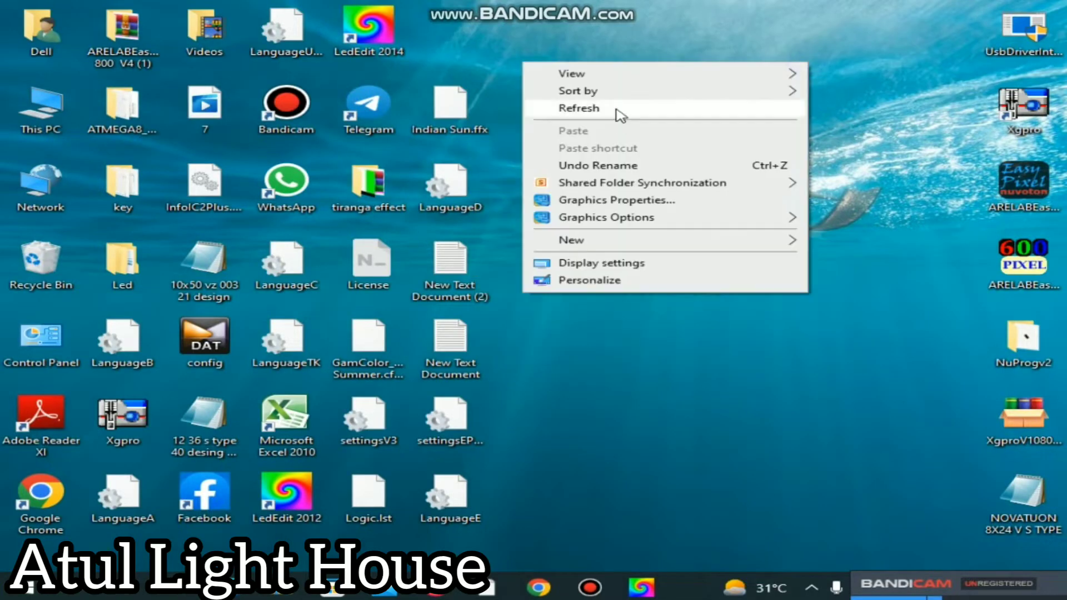
click(618, 107)
right_click(790, 37)
click(603, 89)
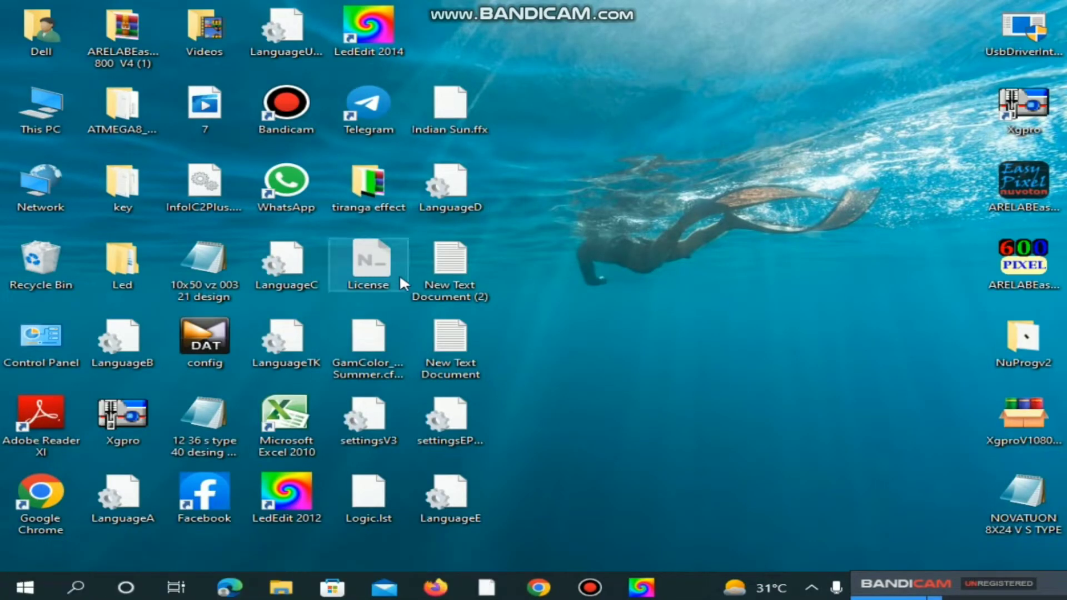
double_click(126, 266)
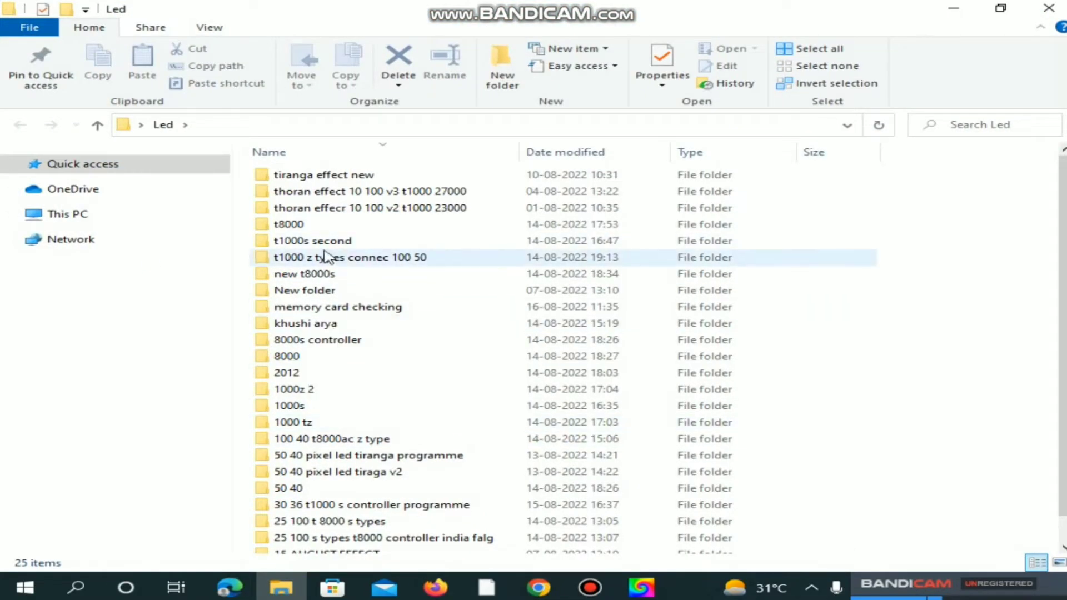
scroll(364, 396, down, 1)
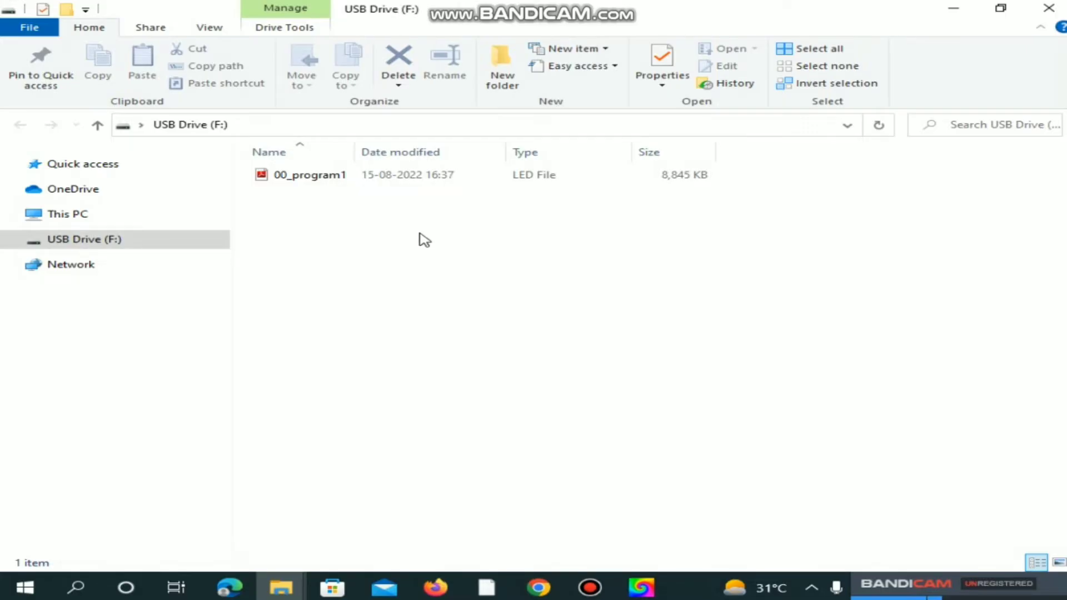
click(351, 175)
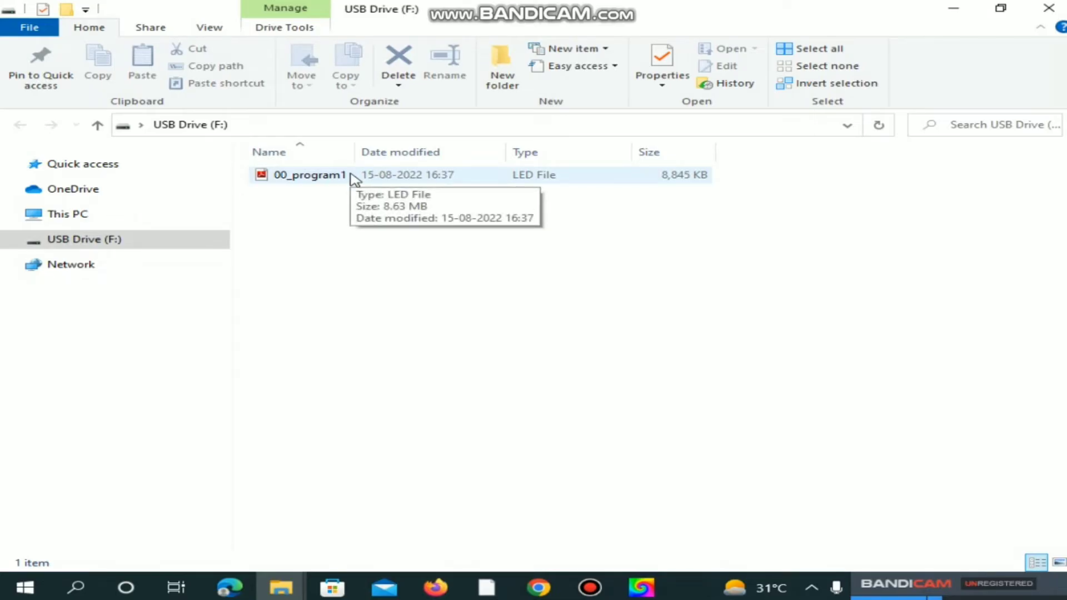
right_click(352, 176)
right_click(352, 175)
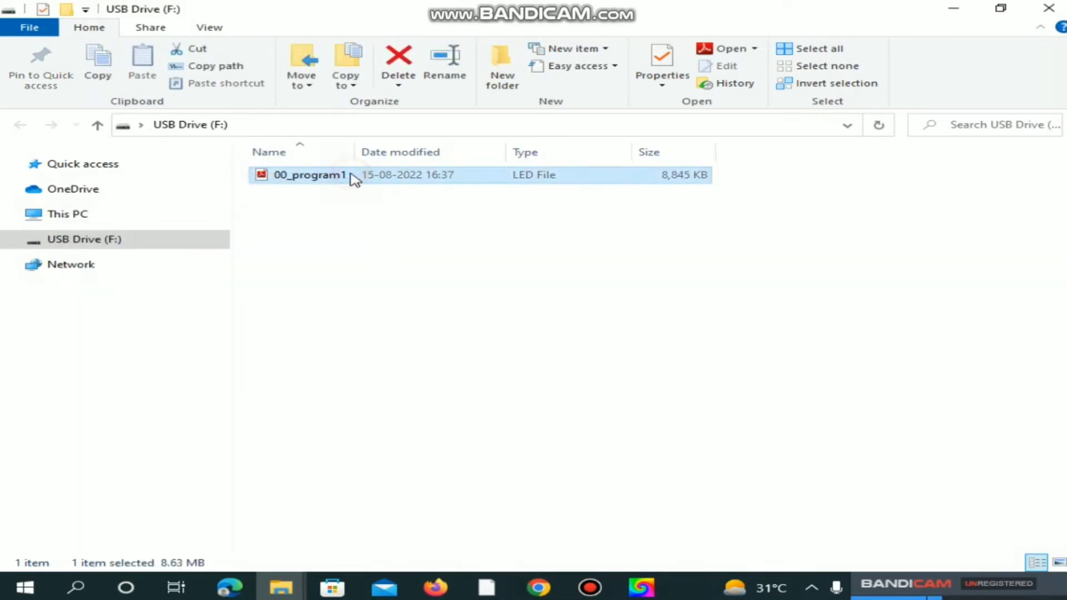
click(394, 177)
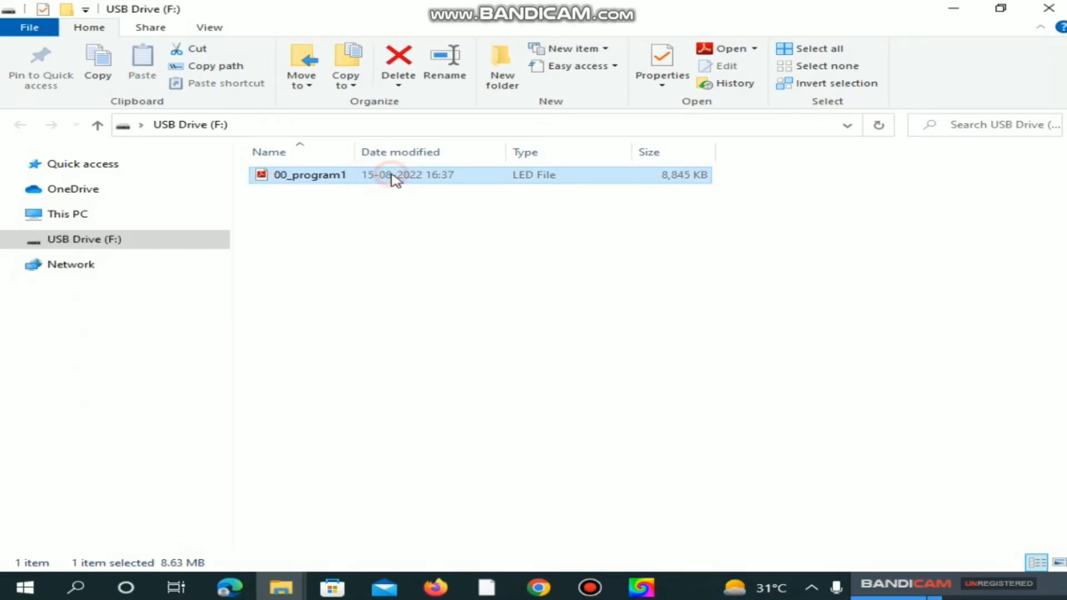
right_click(391, 175)
click(441, 229)
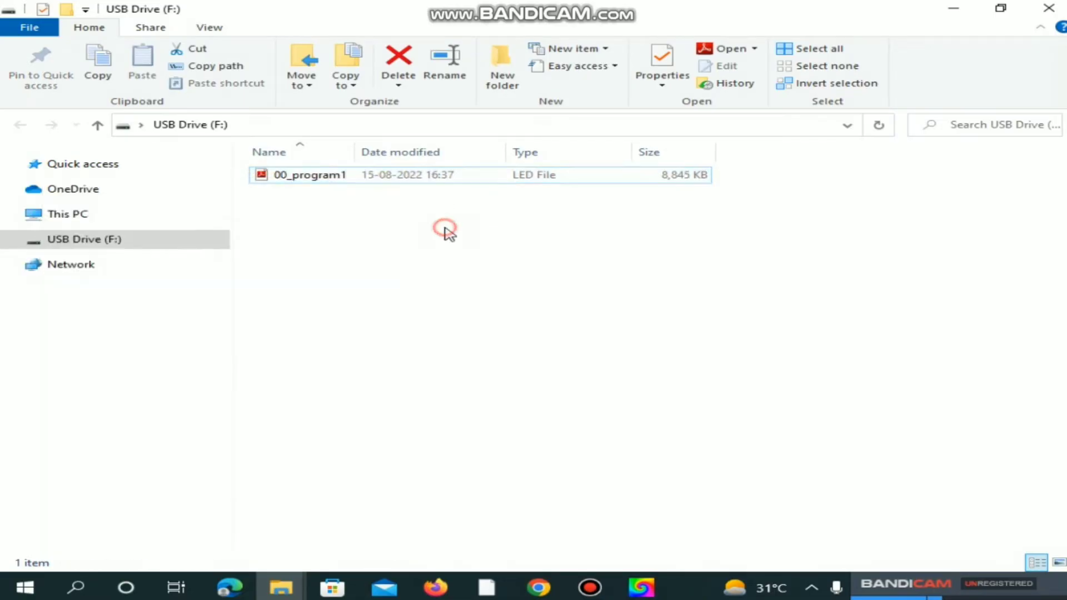
- Run a full format of USB Drive (F:) with Quick Format turned off and close the format dialog
click(114, 239)
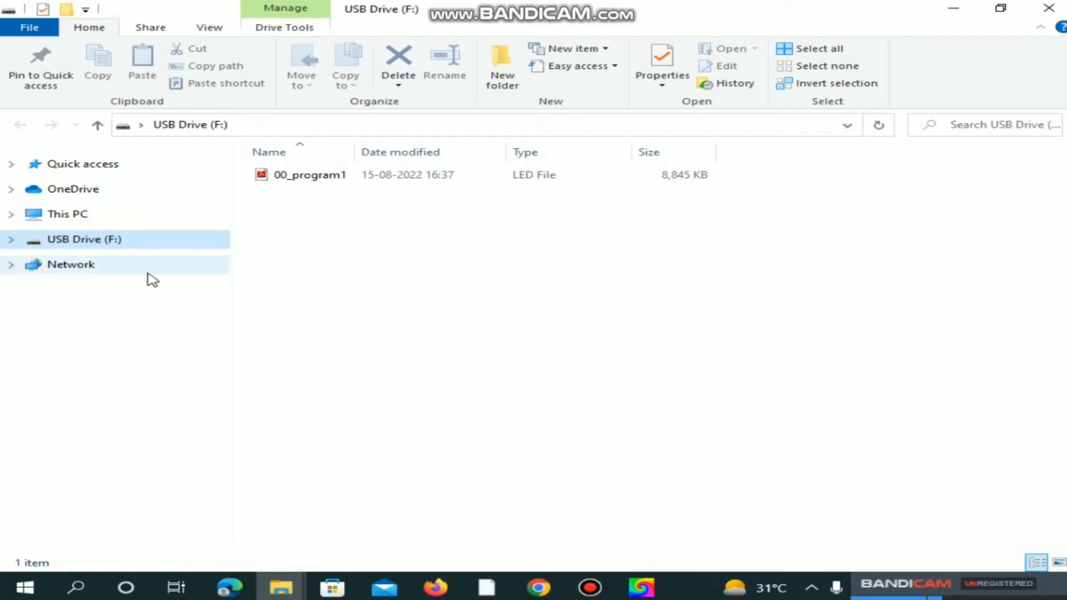
right_click(107, 241)
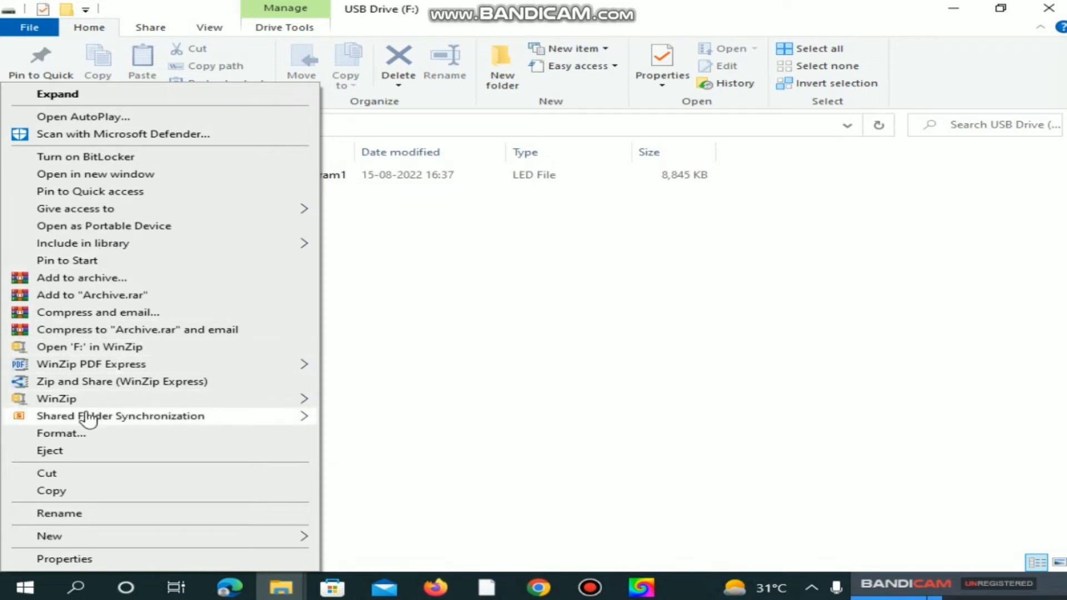
click(76, 434)
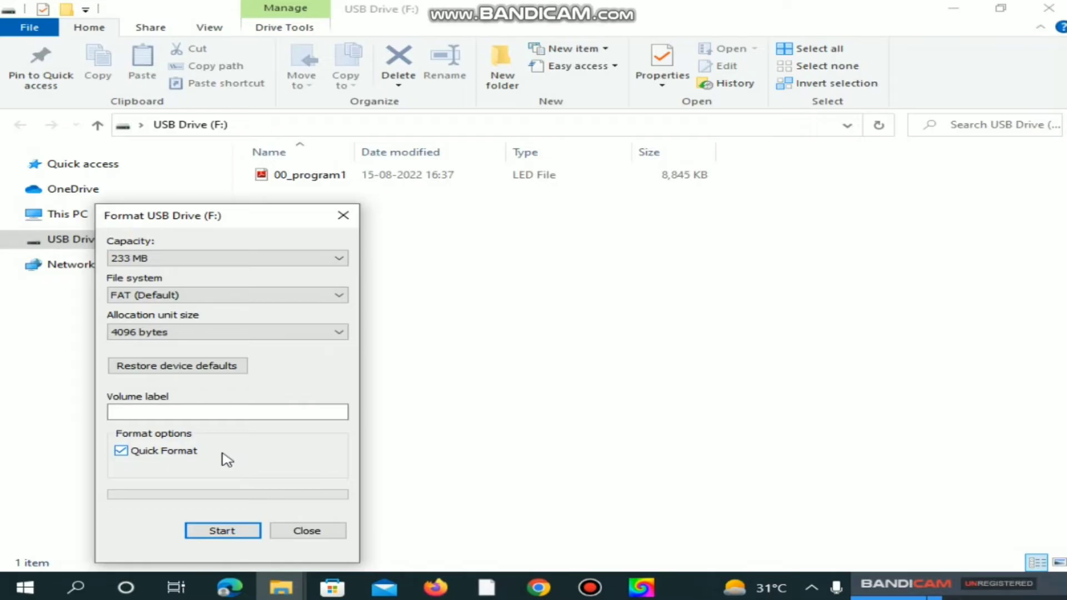
click(135, 454)
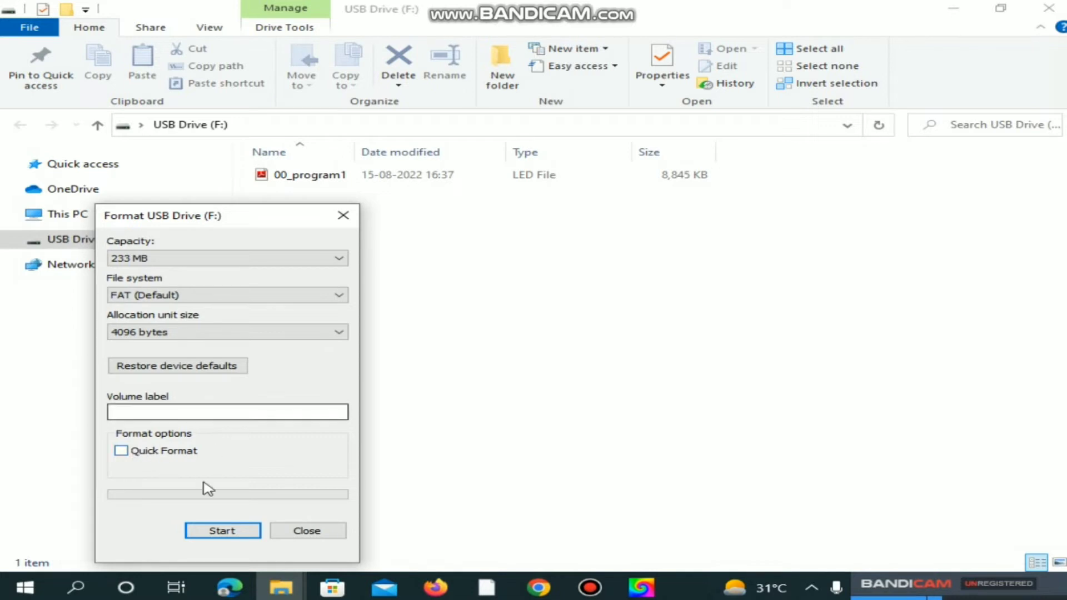
click(222, 532)
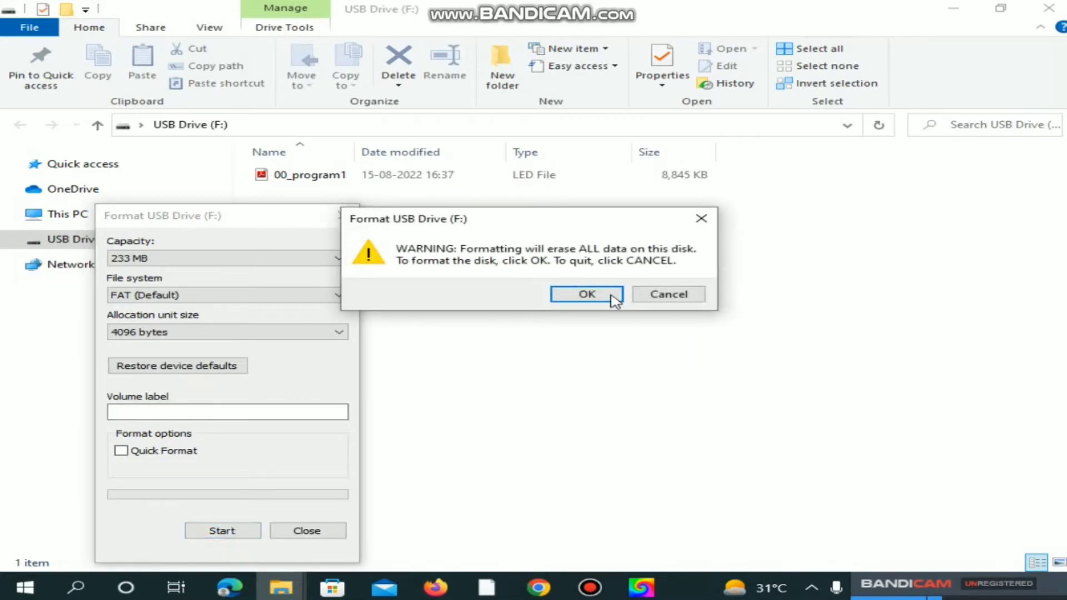
click(612, 294)
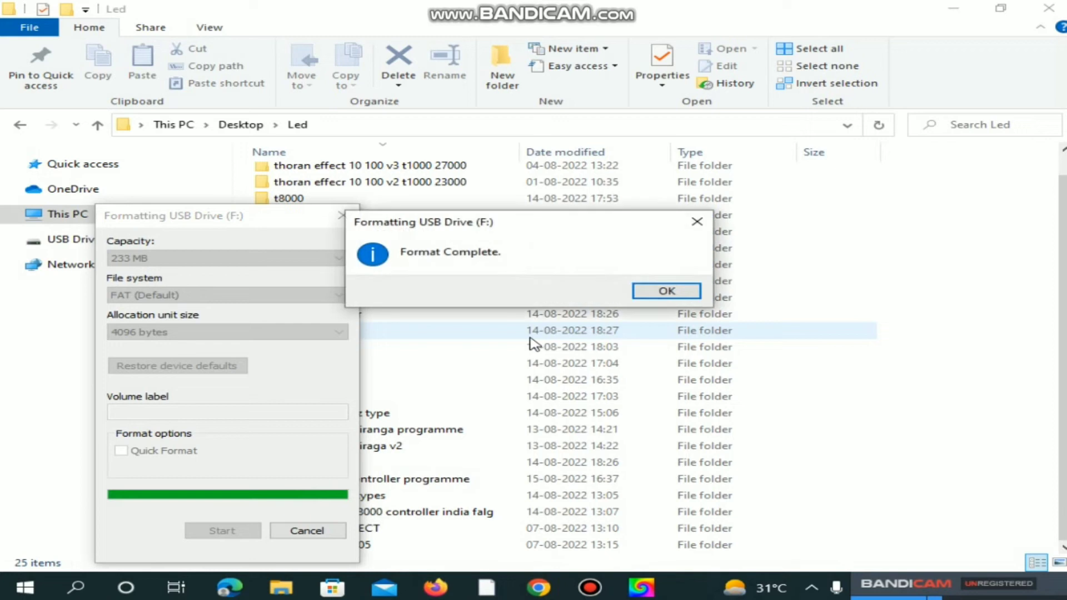
click(669, 291)
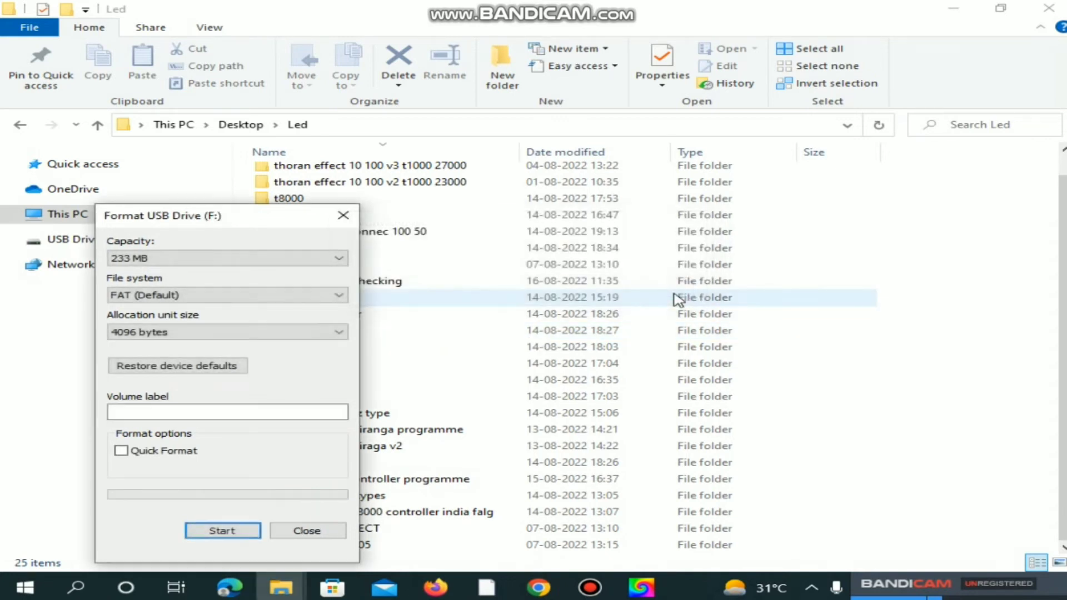
click(343, 216)
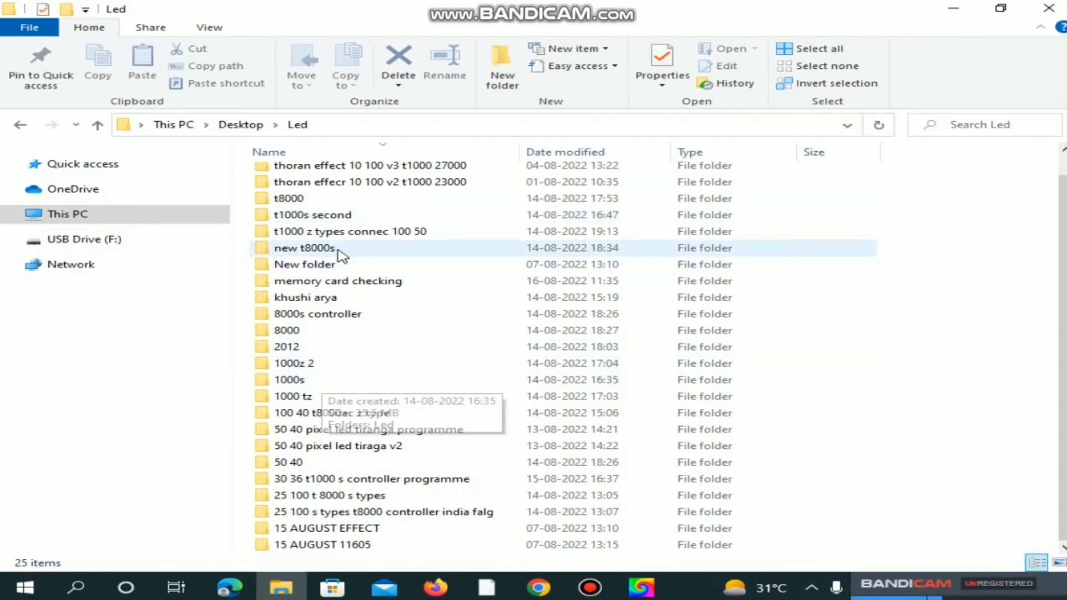
- Open the Controller-1 folder within the Led subfolder of "memory card checking"
double_click(351, 283)
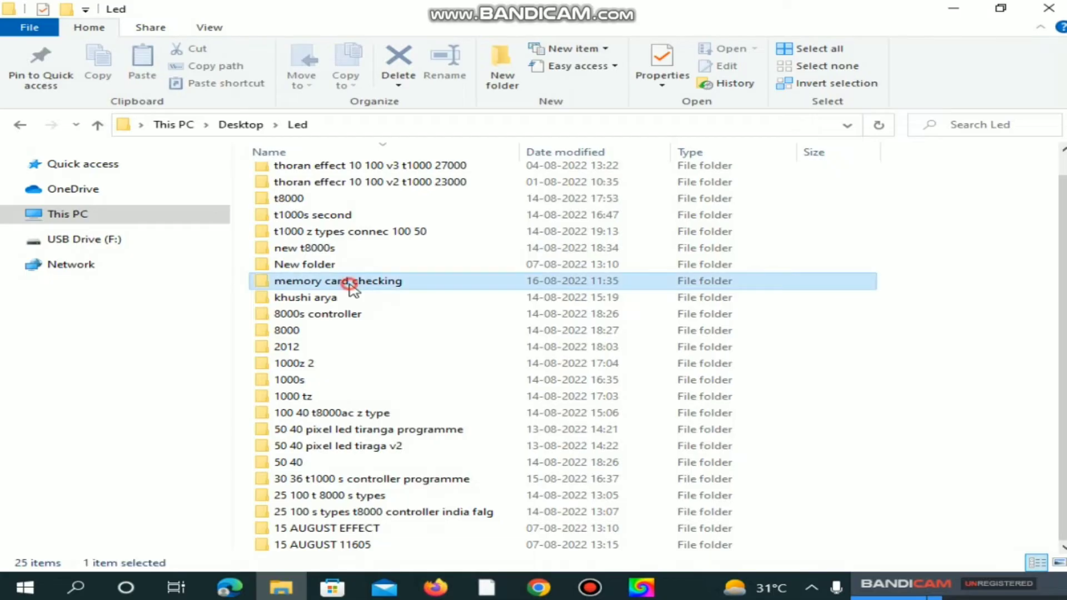
click(365, 179)
double_click(365, 179)
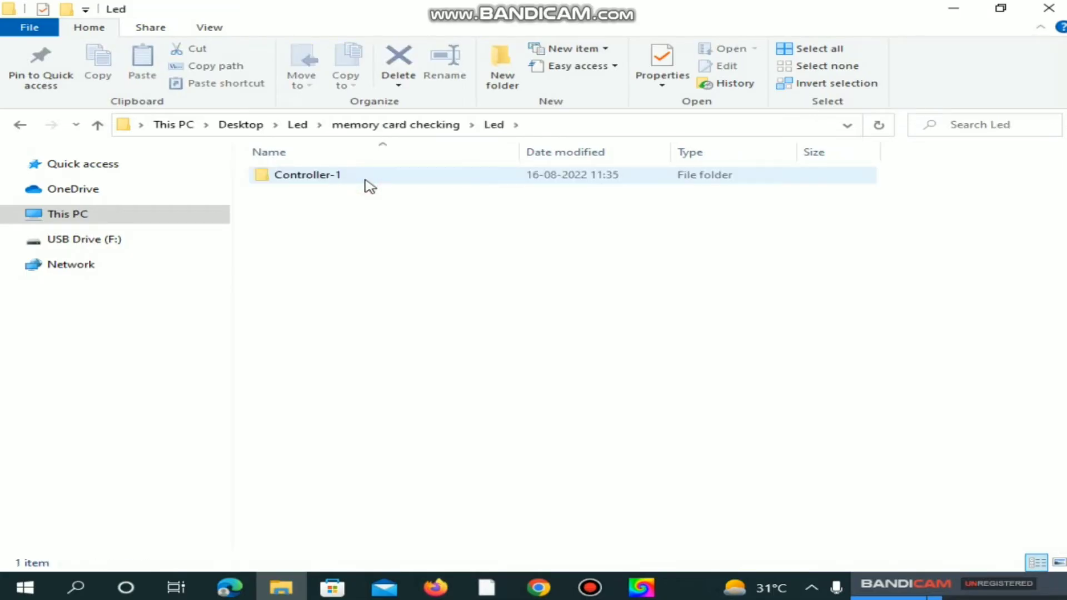
double_click(368, 183)
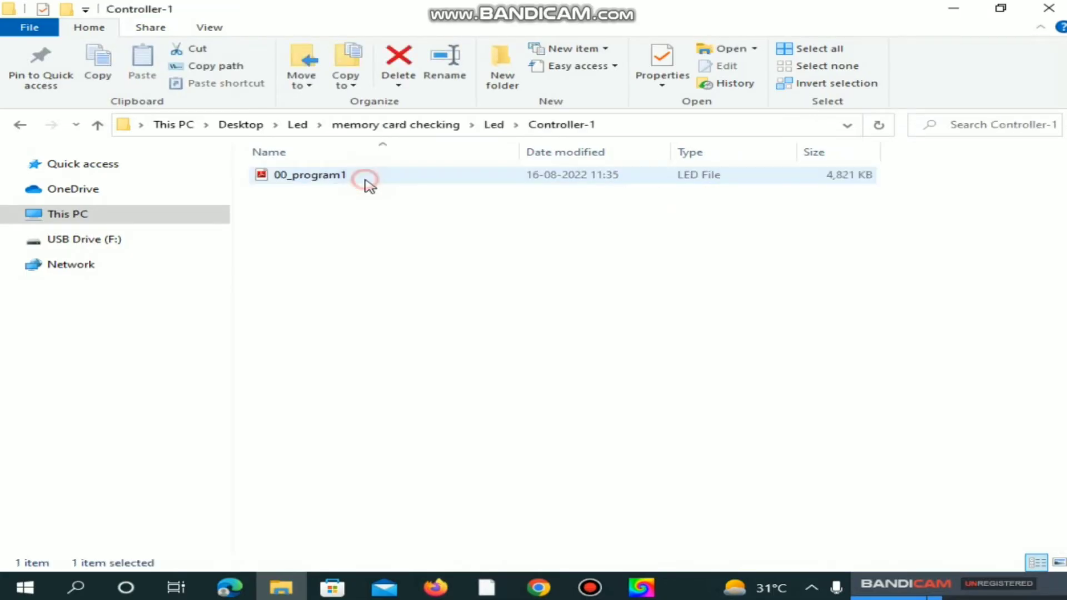
- Copy the exported 00_program1 file from the Controller-1 folder to USB Drive (F:)
right_click(418, 179)
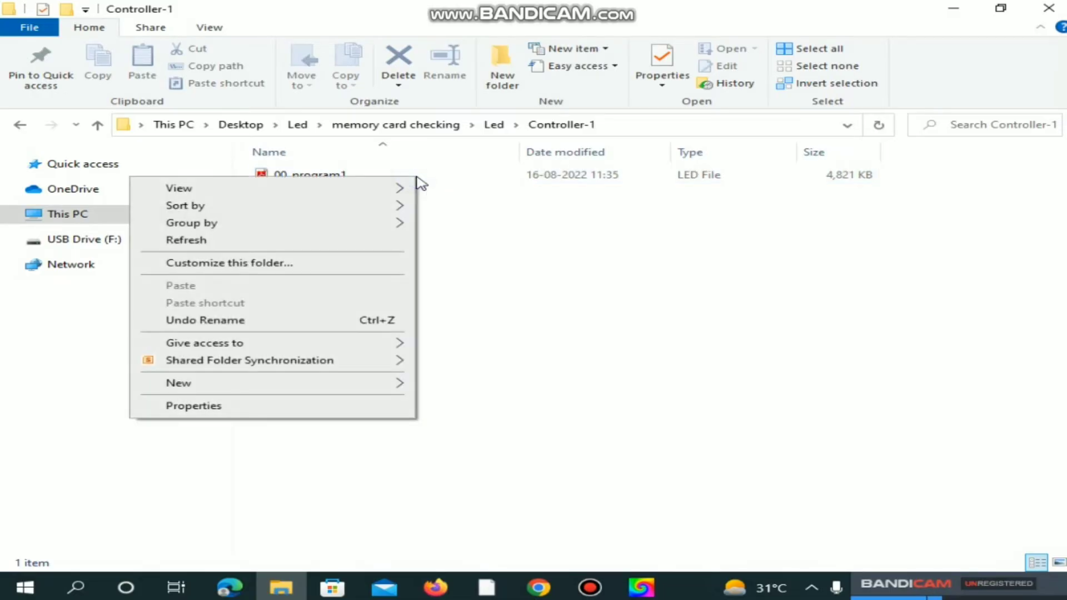
click(417, 179)
right_click(417, 181)
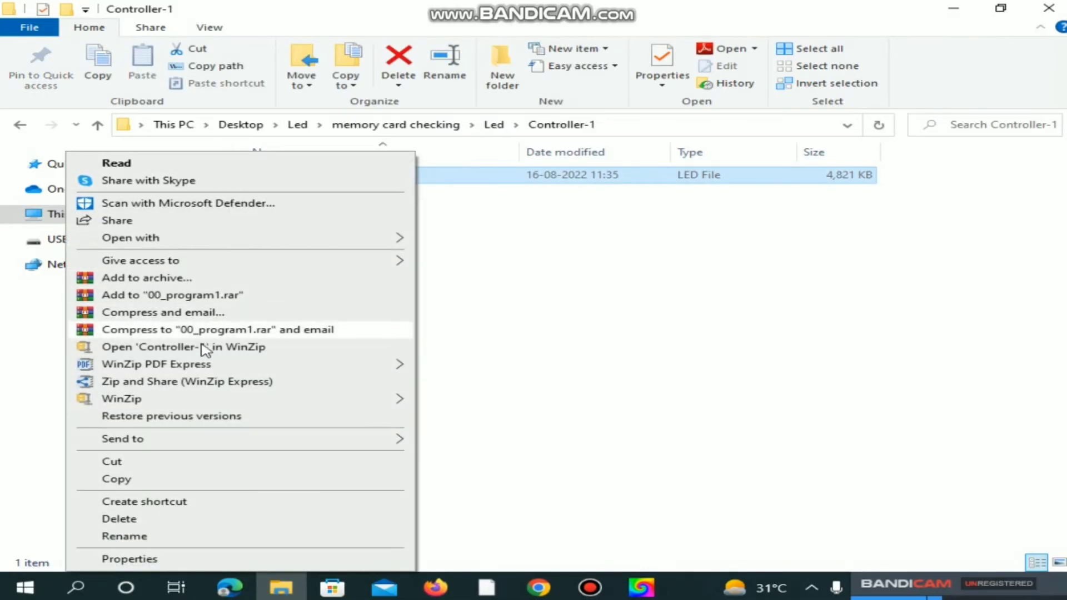
click(115, 478)
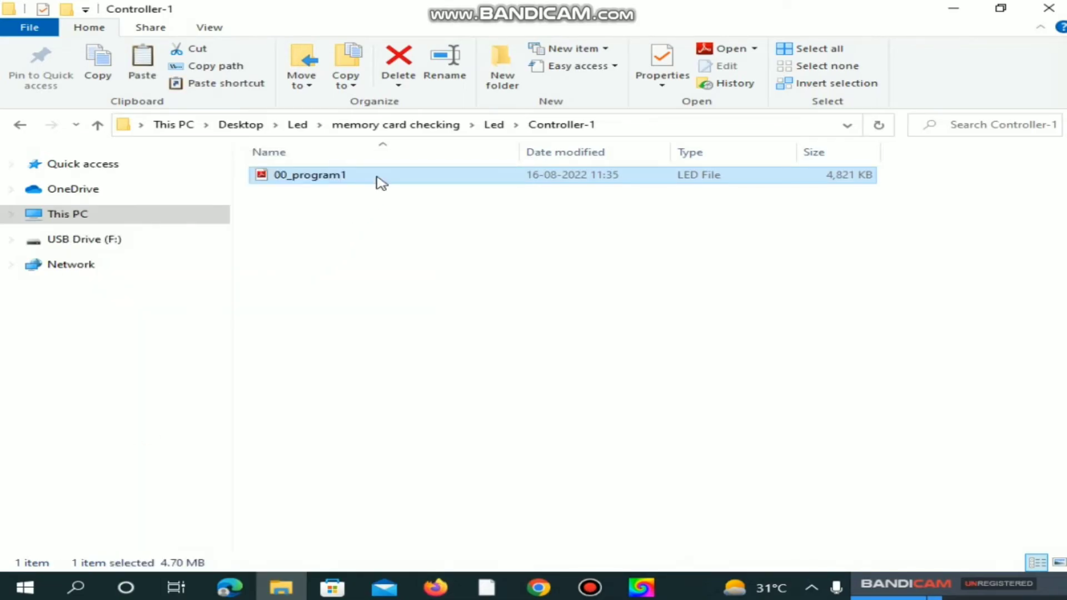
click(106, 240)
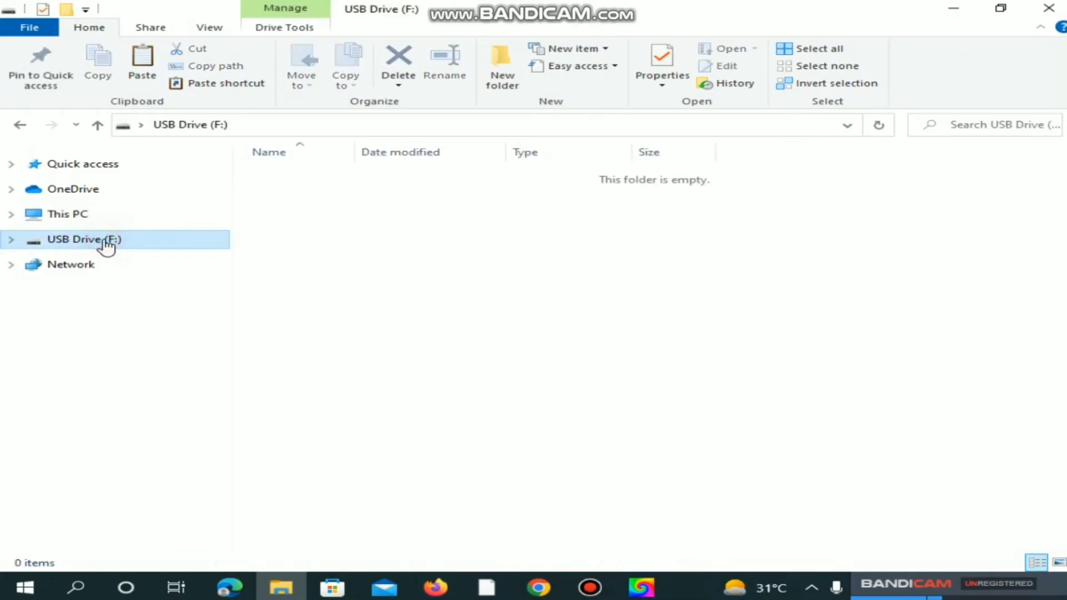
right_click(106, 240)
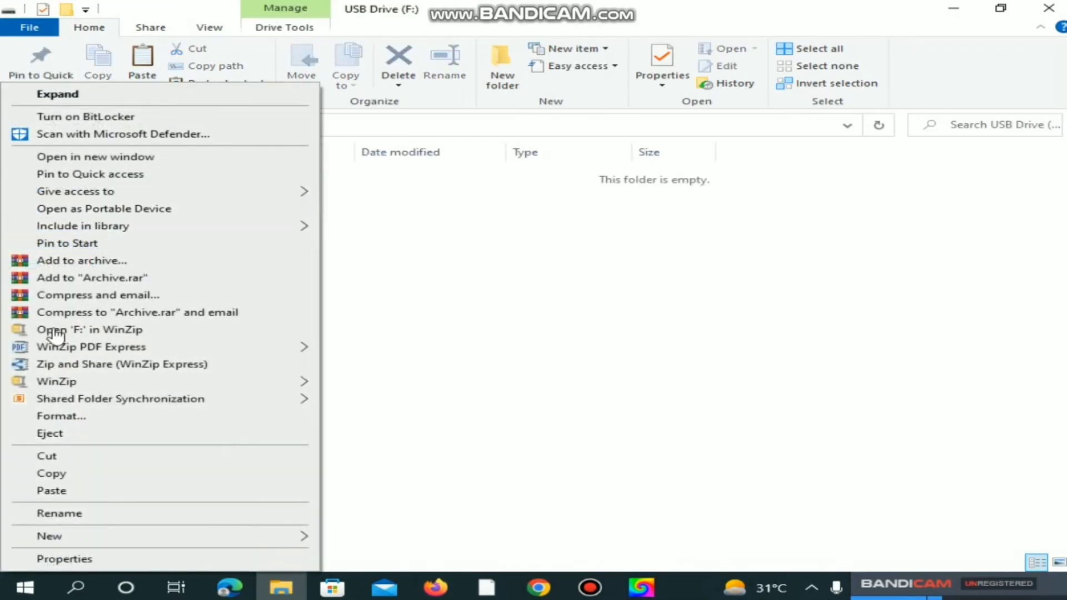
click(53, 492)
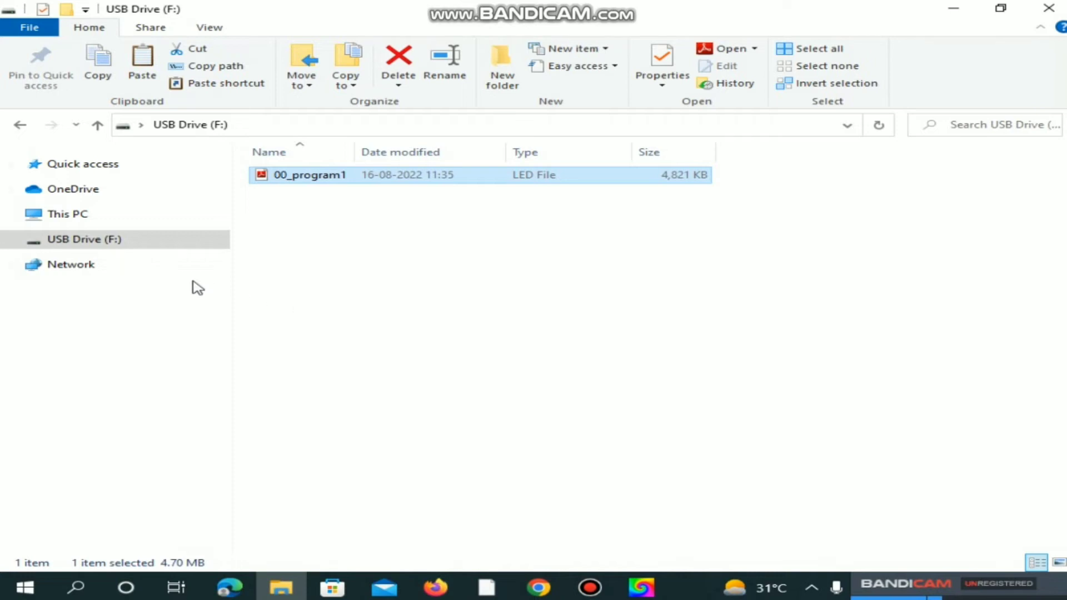
- Check the copied file on USB Drive (F:) and view the computer's drives in This PC
click(172, 246)
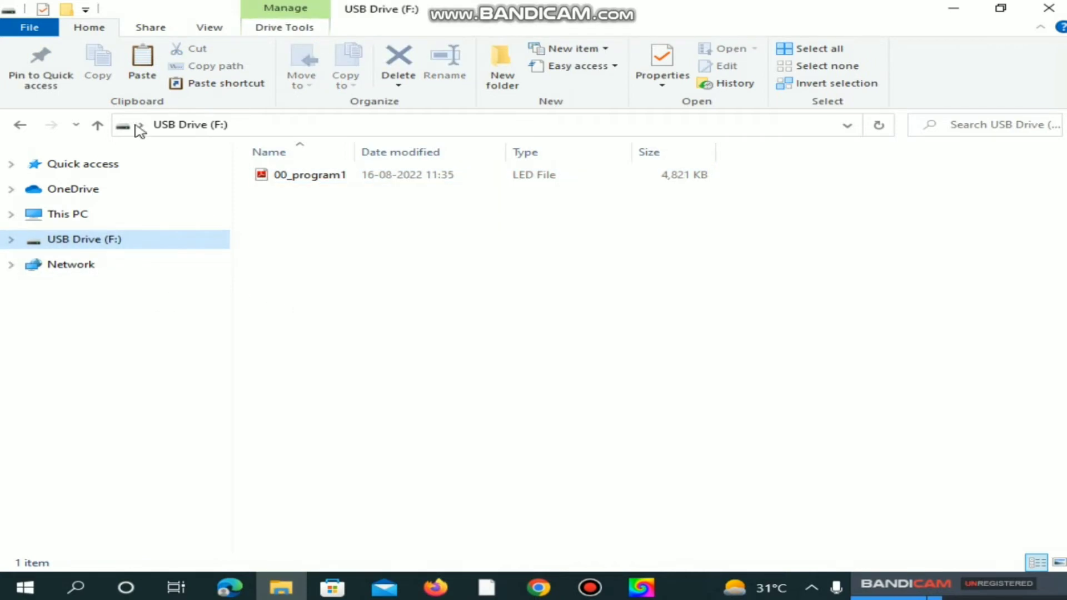
click(83, 189)
click(83, 215)
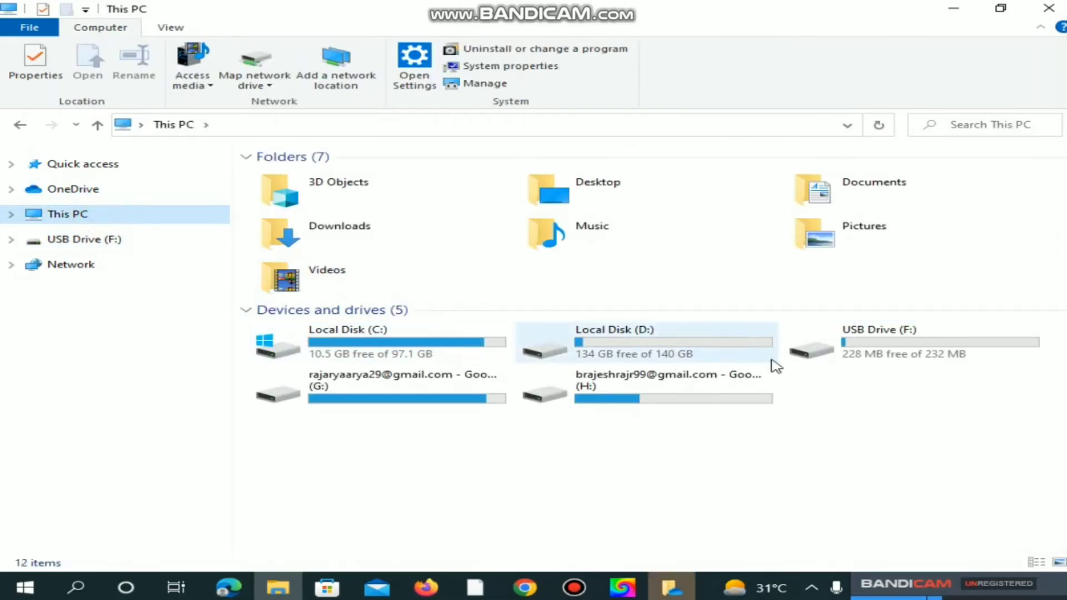